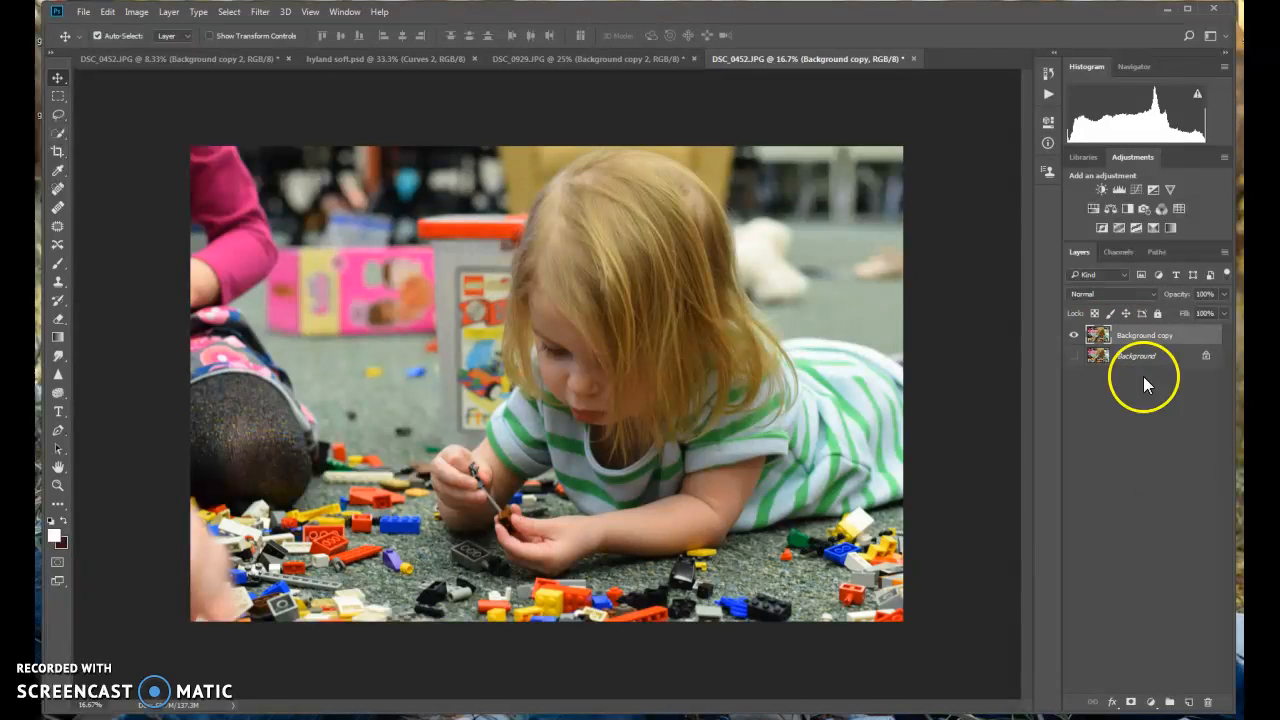
Add a Levels adjustment layer above the background copy and slightly lower its white output level
{"action": "left_click", "coordinate": [1119, 189]}
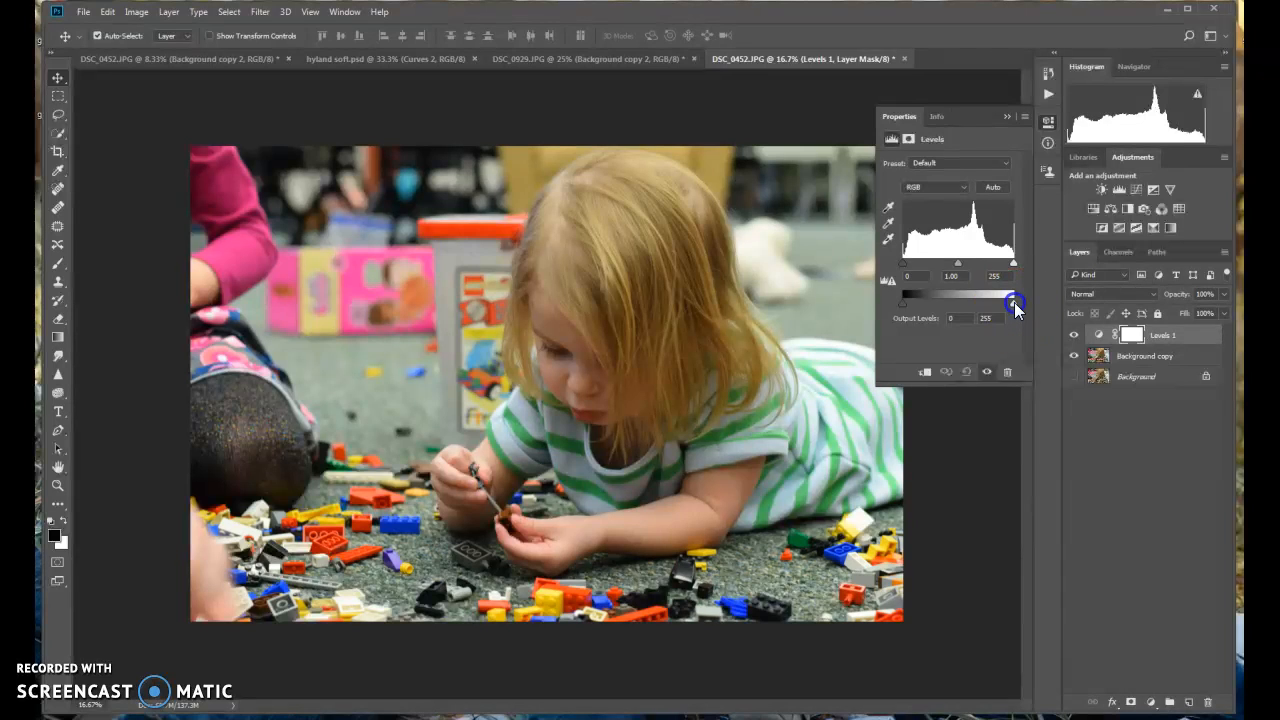
{"action": "left_click_drag", "start_coordinate": [1014, 302], "coordinate": [1007, 300]}
{"action": "left_click", "coordinate": [1006, 118]}
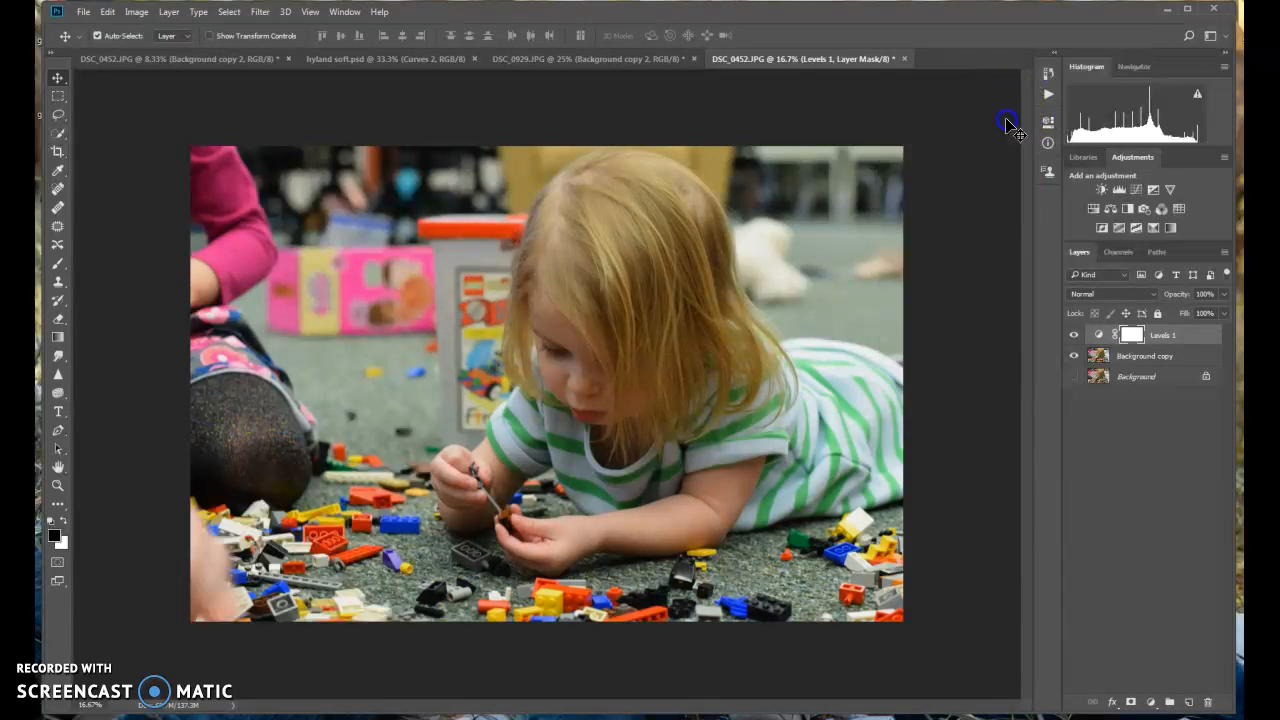
Duplicate the Background copy layer and apply a High Pass filter with a 10-pixel radius to the duplicate
{"action": "left_click_drag", "start_coordinate": [1140, 356], "coordinate": [1190, 700]}
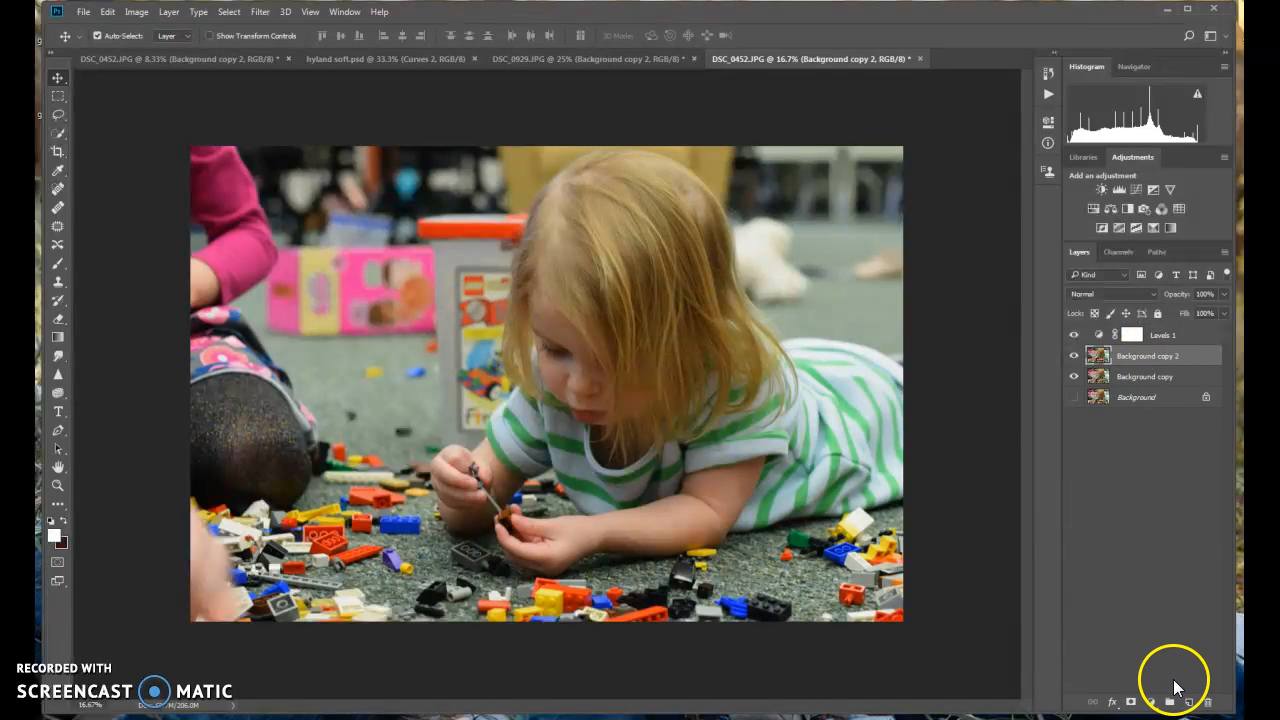
{"action": "left_click", "coordinate": [259, 12]}
{"action": "mouse_move", "coordinate": [300, 292]}
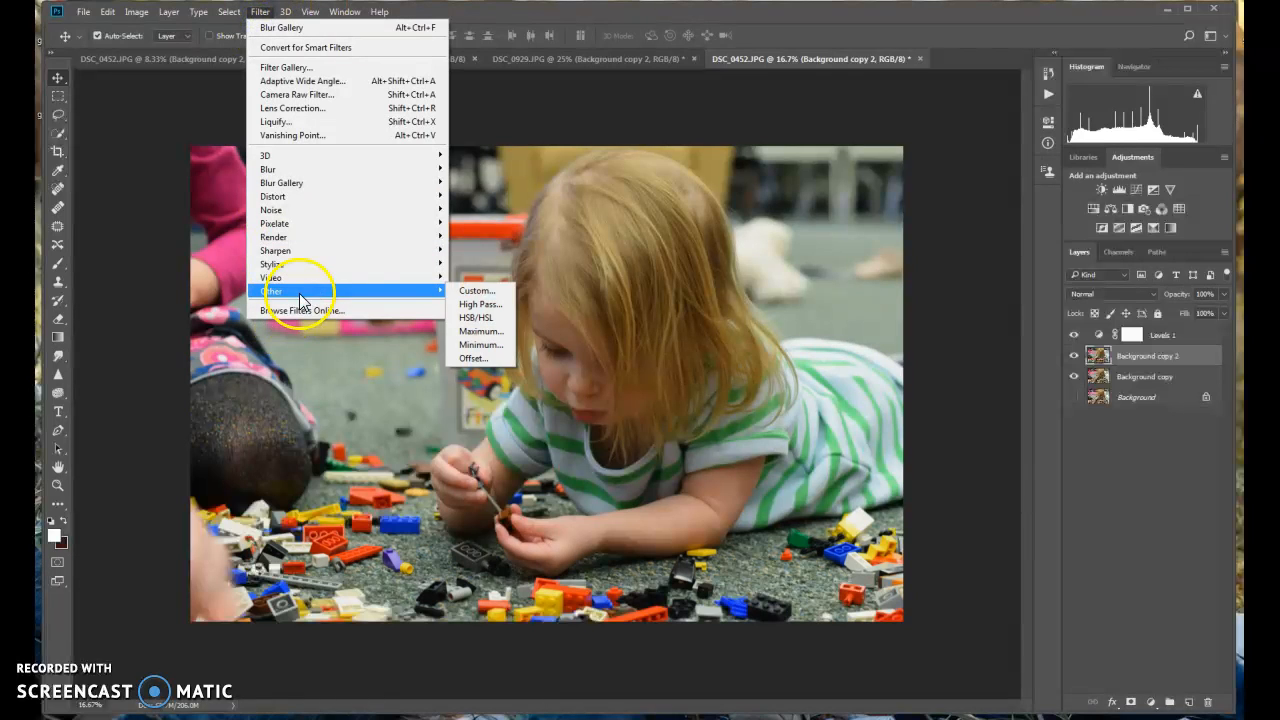
{"action": "left_click", "coordinate": [474, 305]}
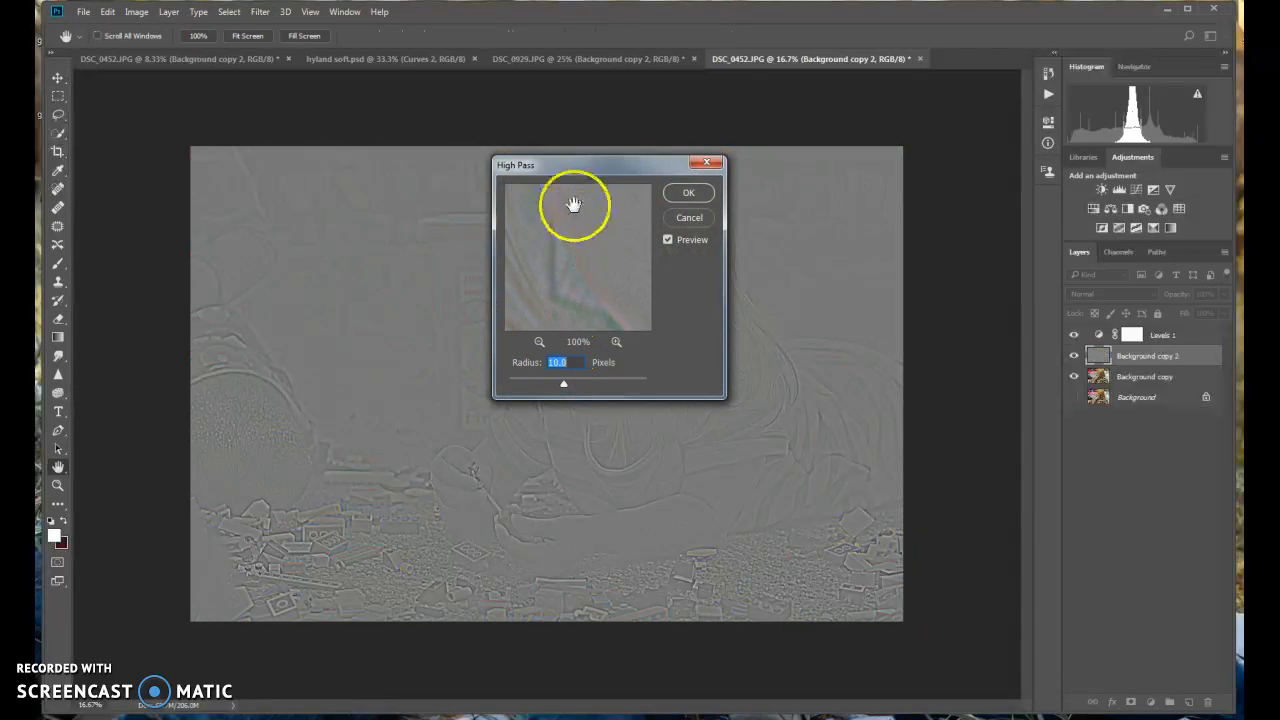
{"action": "left_click_drag", "start_coordinate": [567, 168], "coordinate": [926, 177]}
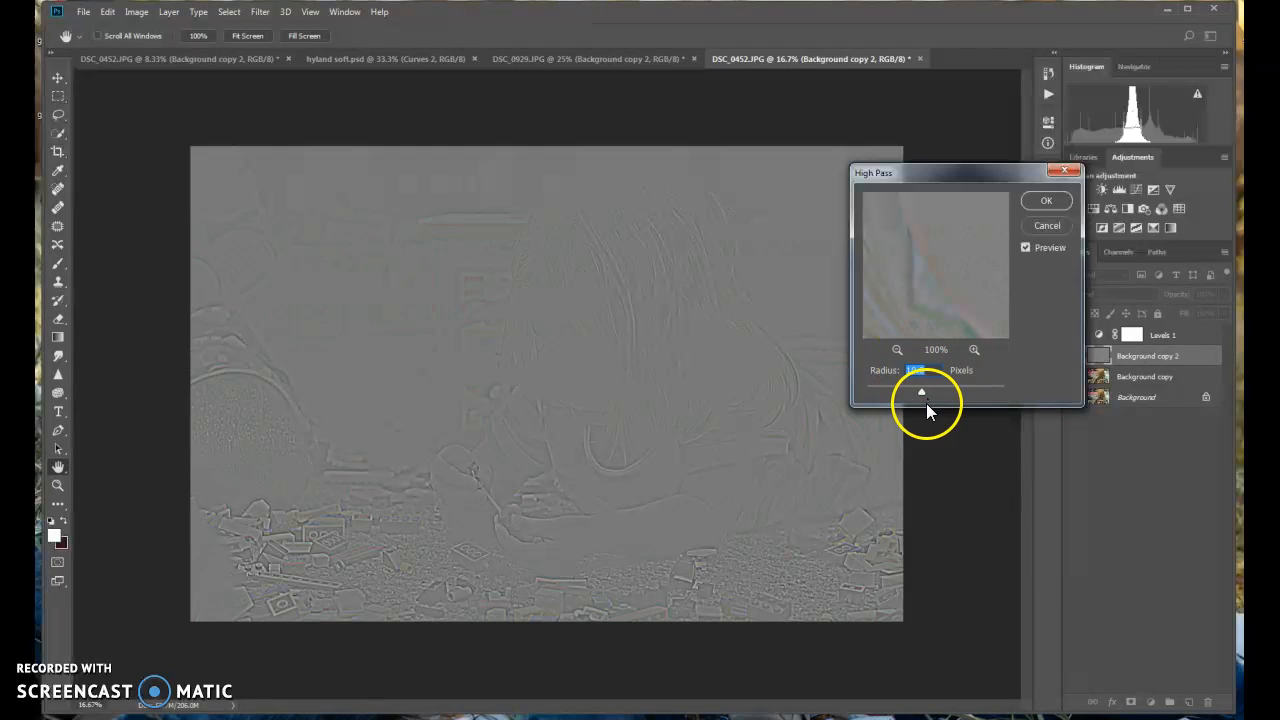
{"action": "left_click", "coordinate": [1044, 201]}
{"action": "key", "text": "v"}
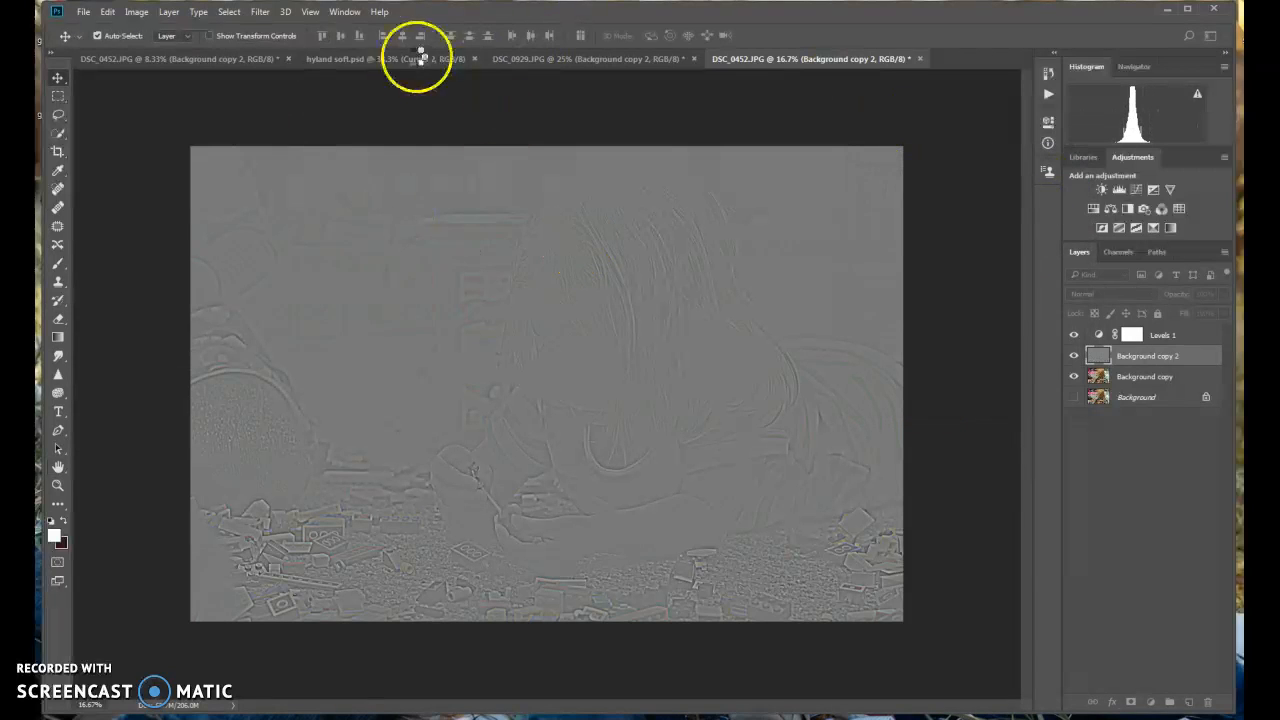
{"action": "left_click", "coordinate": [170, 12]}
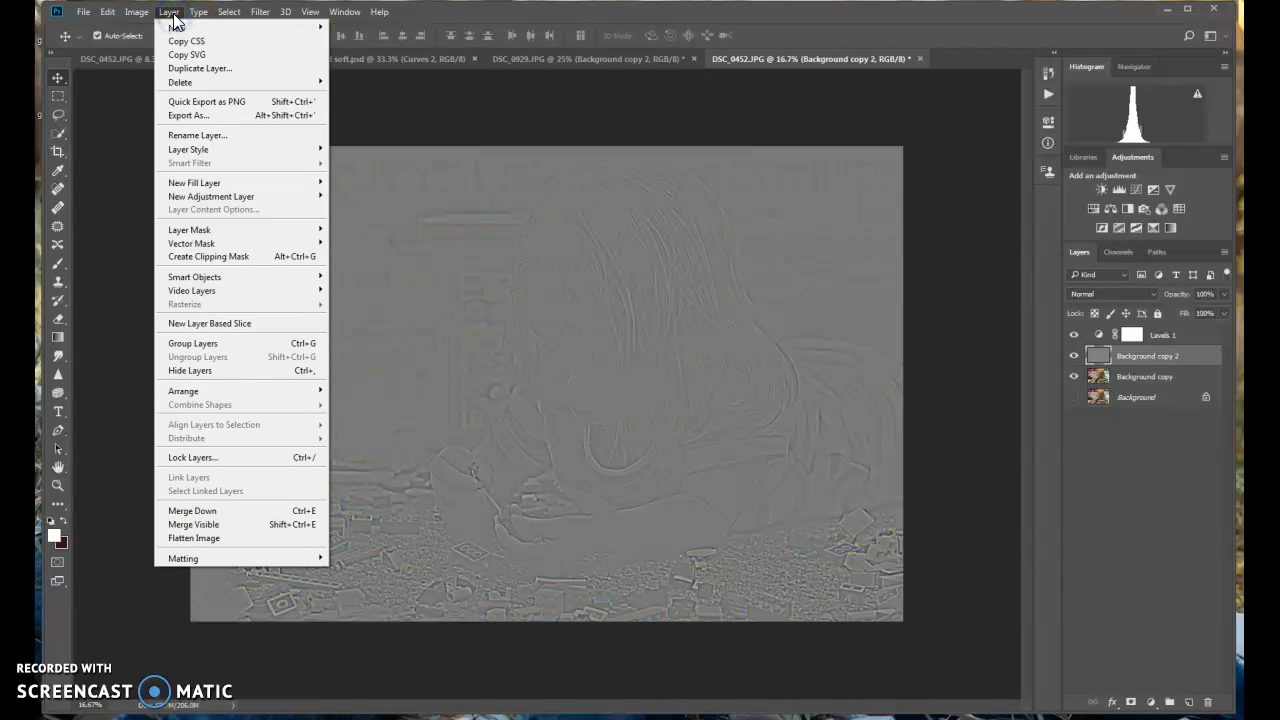
{"action": "mouse_move", "coordinate": [190, 236]}
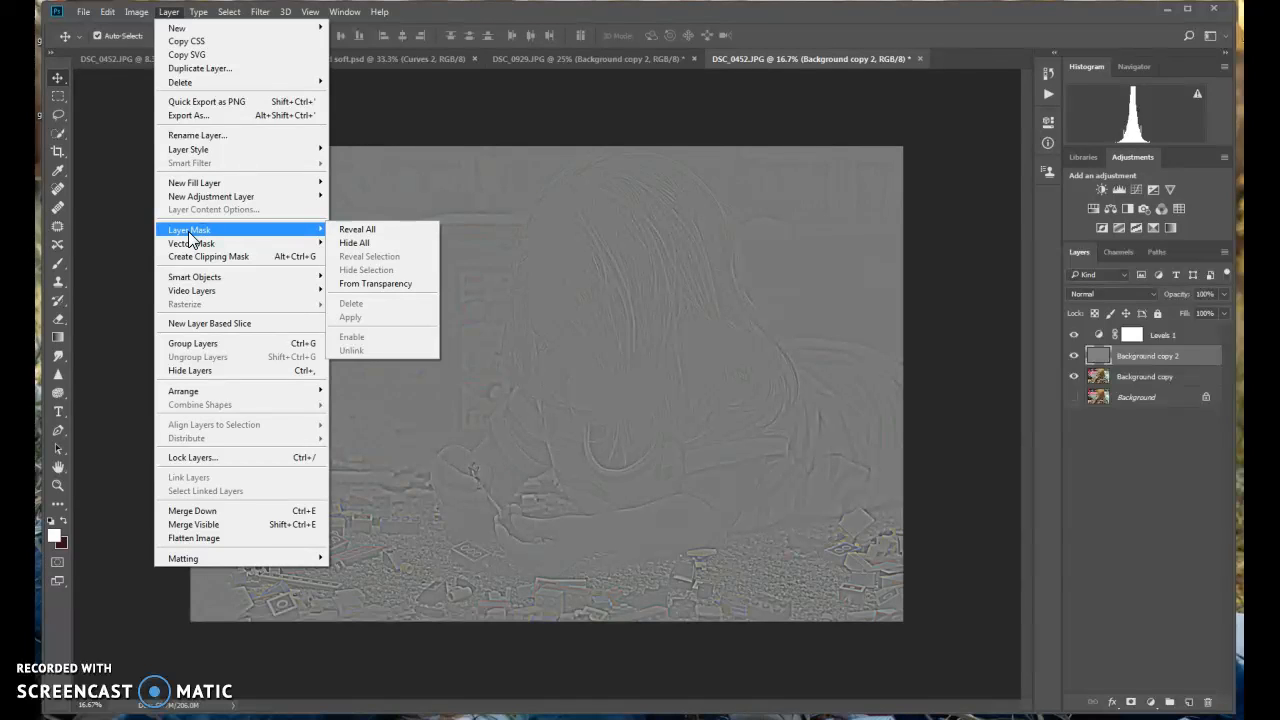
{"action": "left_click", "coordinate": [362, 232]}
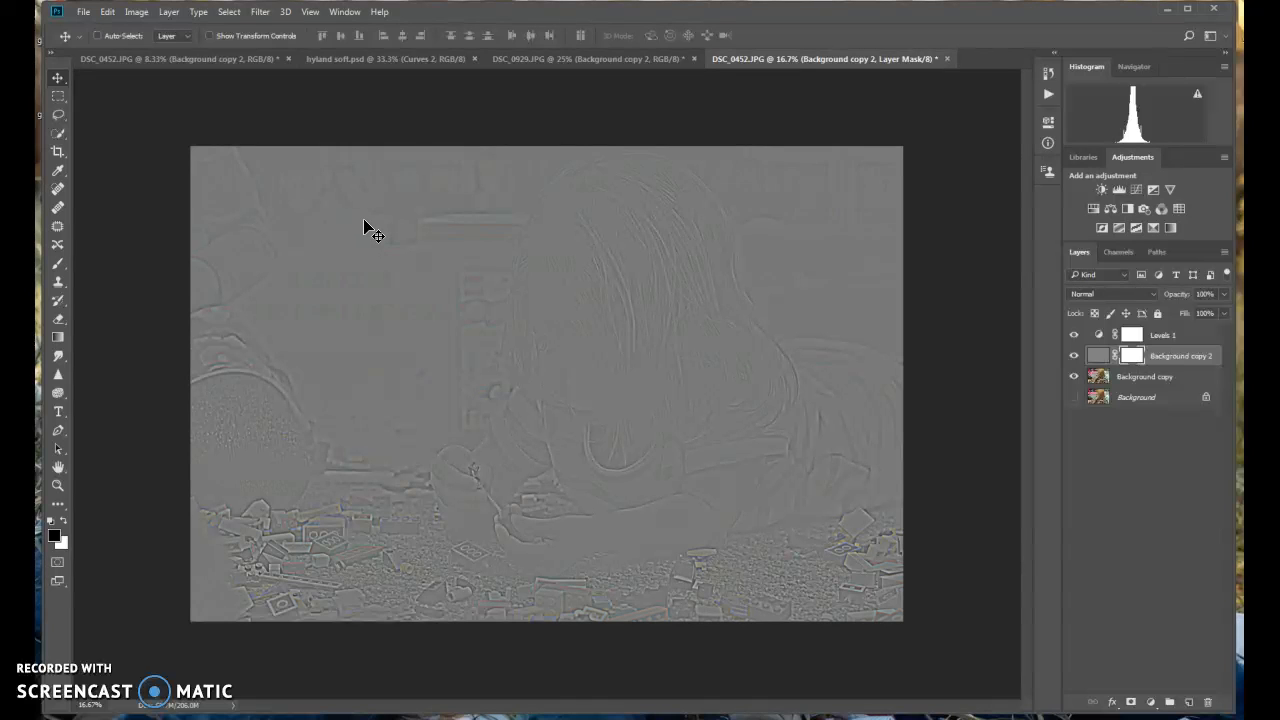
{"action": "key", "text": "ctrl+z"}
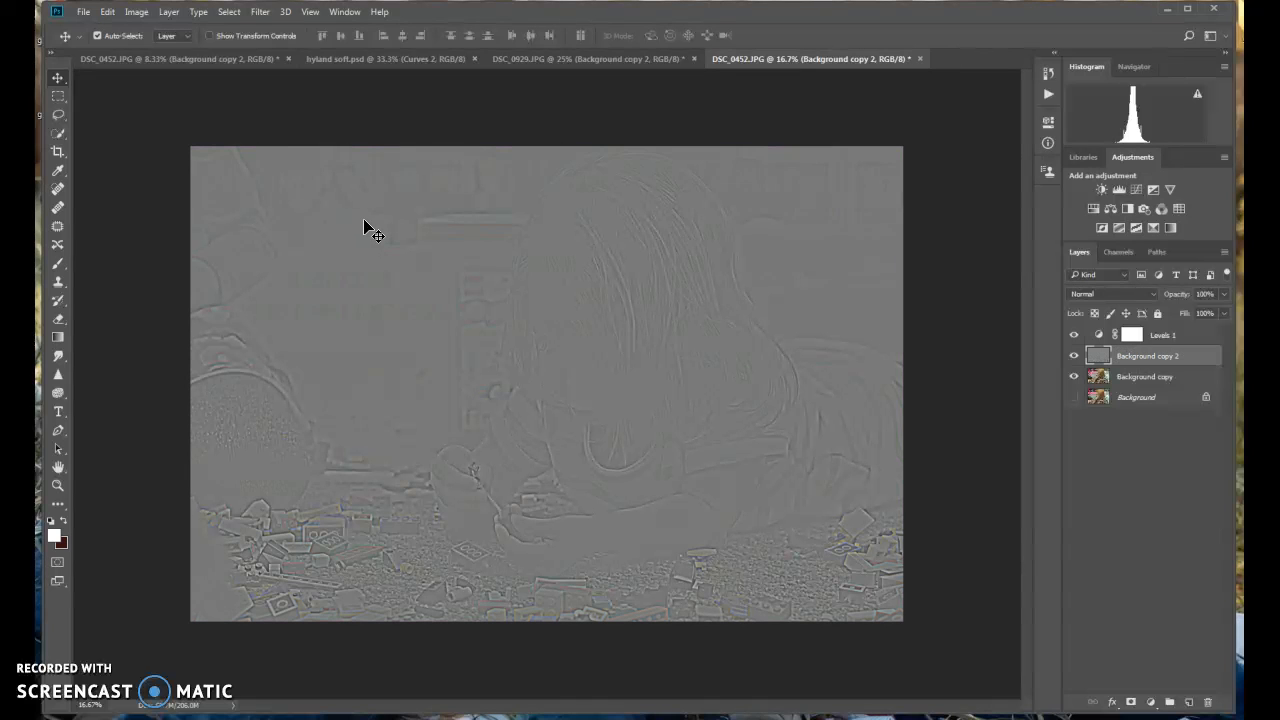
Add a Hide All layer mask to the high-pass Background copy 2 layer
{"action": "left_click", "coordinate": [169, 11]}
{"action": "mouse_move", "coordinate": [222, 150]}
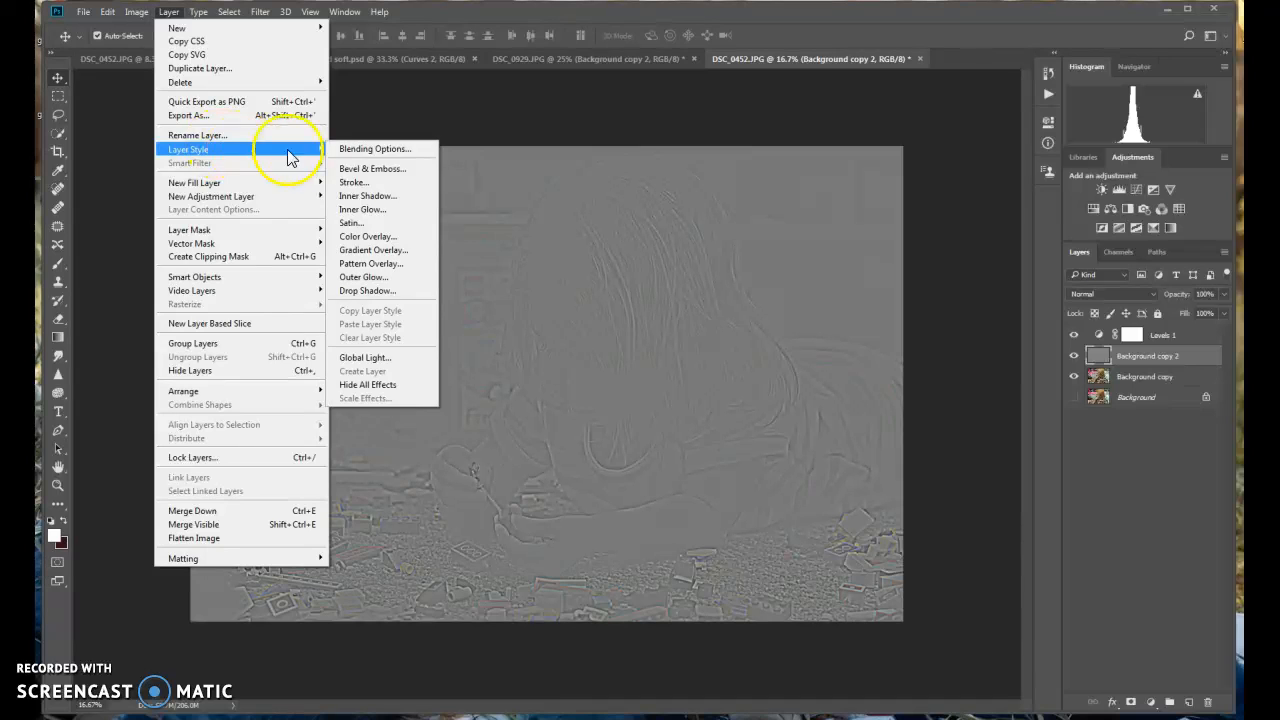
{"action": "mouse_move", "coordinate": [246, 231]}
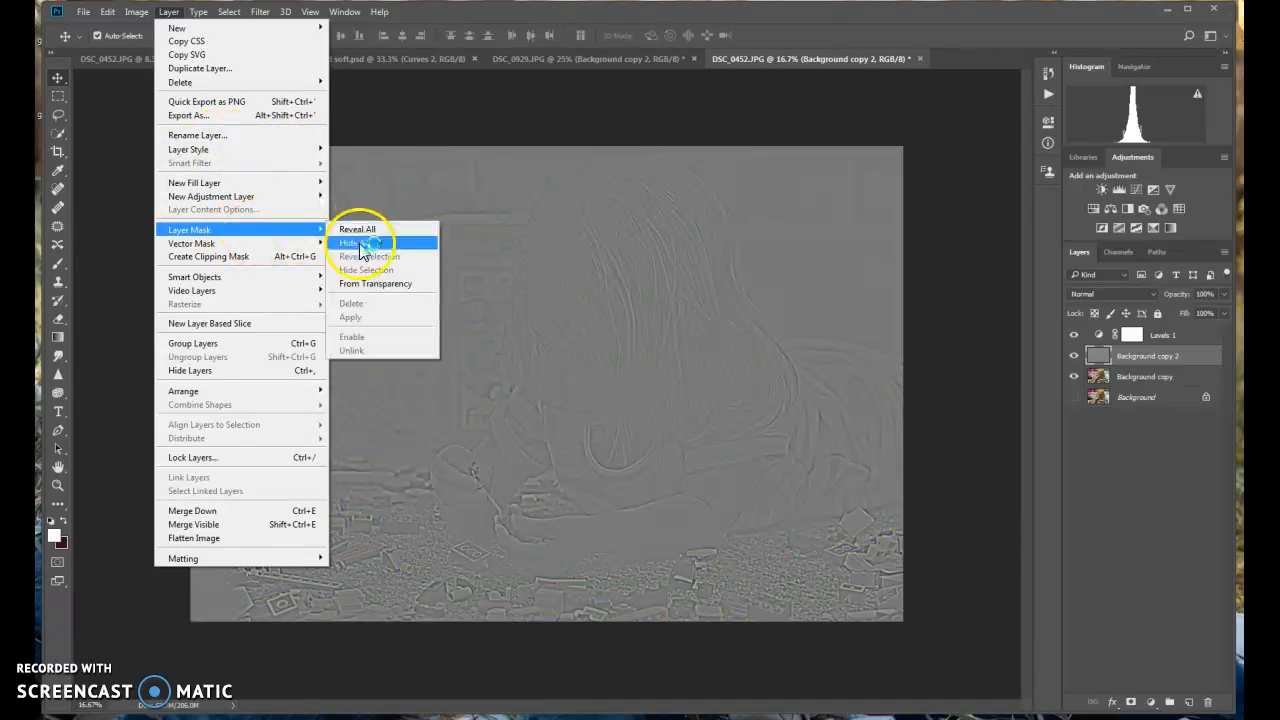
{"action": "left_click", "coordinate": [360, 247]}
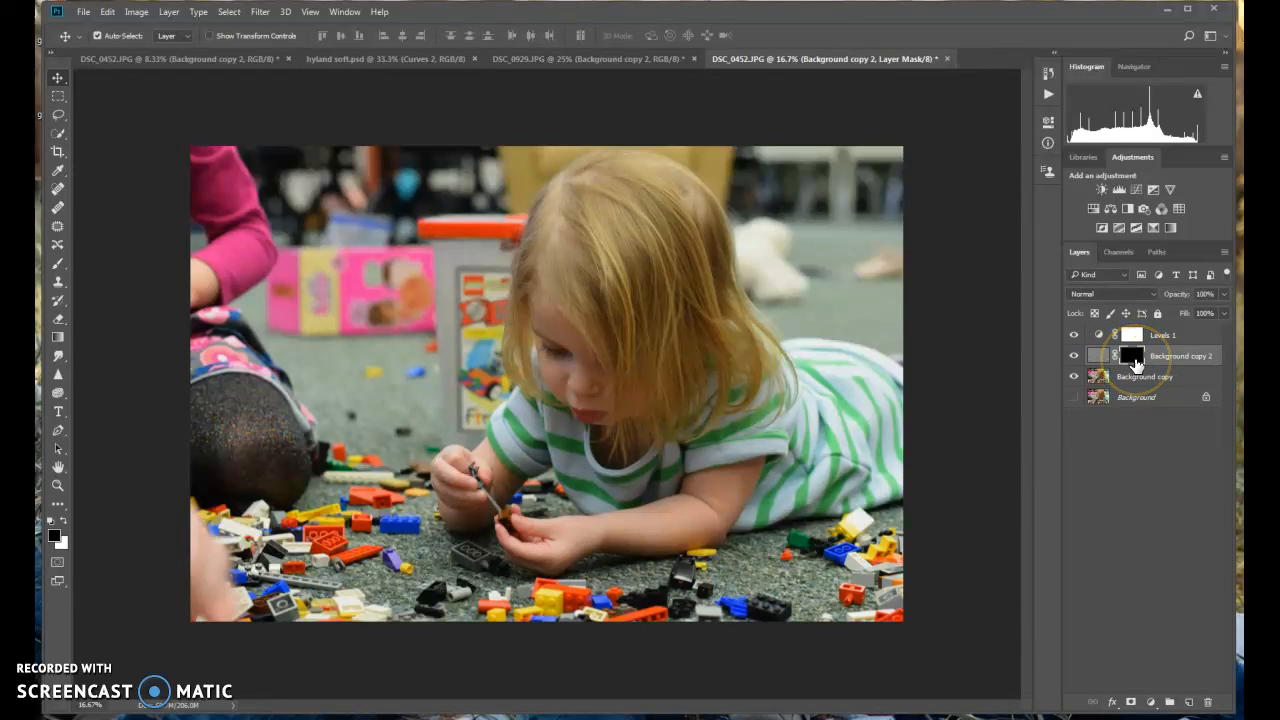
Paint white with the Brush tool over the girl's face and hair on the high-pass layer's mask
{"action": "left_click", "coordinate": [66, 520]}
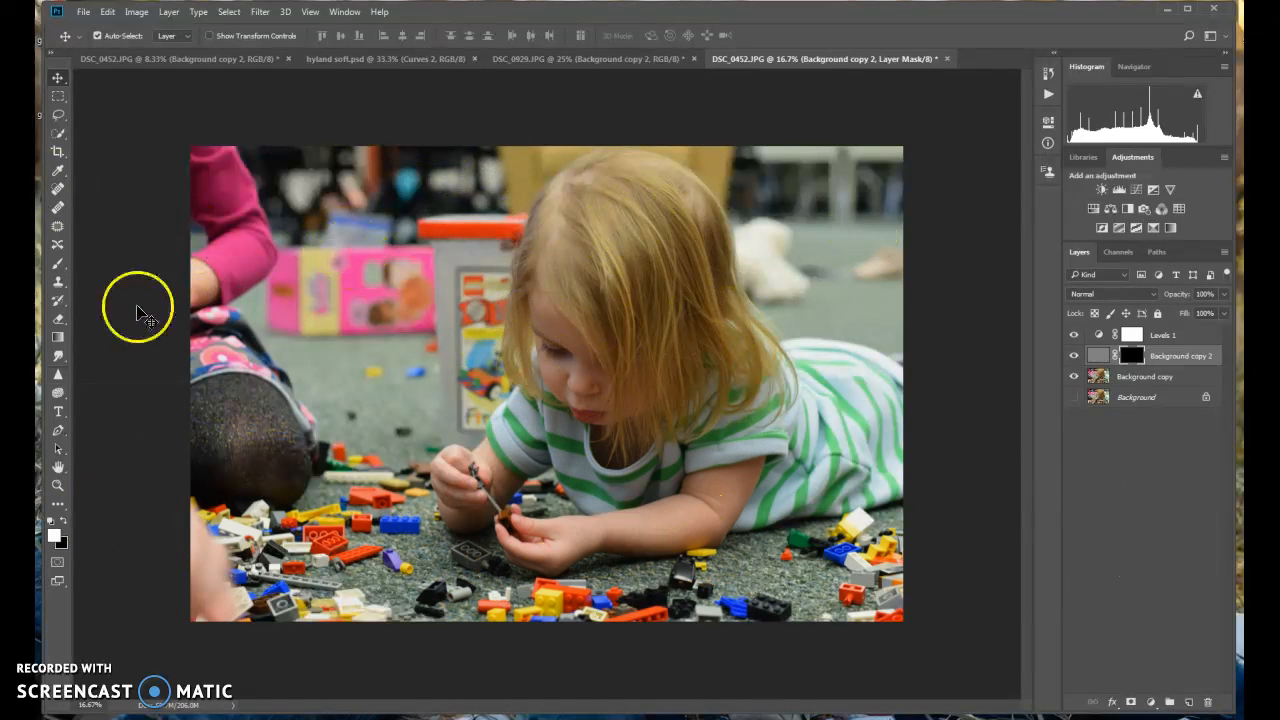
{"action": "left_click", "coordinate": [59, 264]}
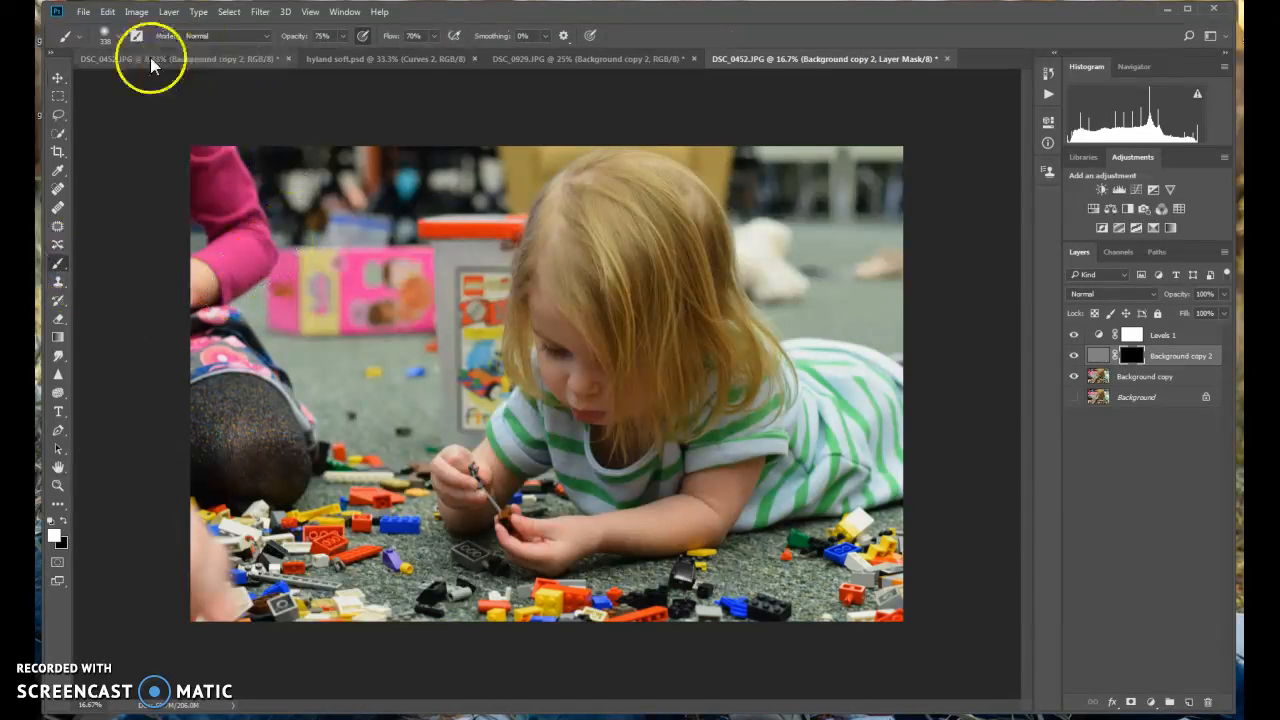
{"action": "left_click", "coordinate": [119, 37]}
{"action": "left_click", "coordinate": [130, 192]}
{"action": "mouse_move", "coordinate": [565, 303]}
{"action": "left_mouse_down"}
{"action": "mouse_move", "coordinate": [568, 234]}
{"action": "mouse_move", "coordinate": [604, 201]}
{"action": "mouse_move", "coordinate": [595, 196]}
{"action": "mouse_move", "coordinate": [553, 217]}
{"action": "mouse_move", "coordinate": [538, 246]}
{"action": "mouse_move", "coordinate": [558, 364]}
{"action": "mouse_move", "coordinate": [600, 409]}
{"action": "mouse_move", "coordinate": [583, 302]}
{"action": "mouse_move", "coordinate": [615, 402]}
{"action": "mouse_move", "coordinate": [617, 309]}
{"action": "mouse_move", "coordinate": [630, 398]}
{"action": "mouse_move", "coordinate": [592, 283]}
{"action": "mouse_move", "coordinate": [596, 233]}
{"action": "mouse_move", "coordinate": [641, 347]}
{"action": "mouse_move", "coordinate": [628, 264]}
{"action": "mouse_move", "coordinate": [673, 329]}
{"action": "mouse_move", "coordinate": [699, 450]}
{"action": "mouse_move", "coordinate": [652, 347]}
{"action": "mouse_move", "coordinate": [664, 410]}
{"action": "mouse_move", "coordinate": [649, 355]}
{"action": "mouse_move", "coordinate": [664, 408]}
{"action": "mouse_move", "coordinate": [671, 347]}
{"action": "mouse_move", "coordinate": [631, 322]}
{"action": "left_mouse_up"}
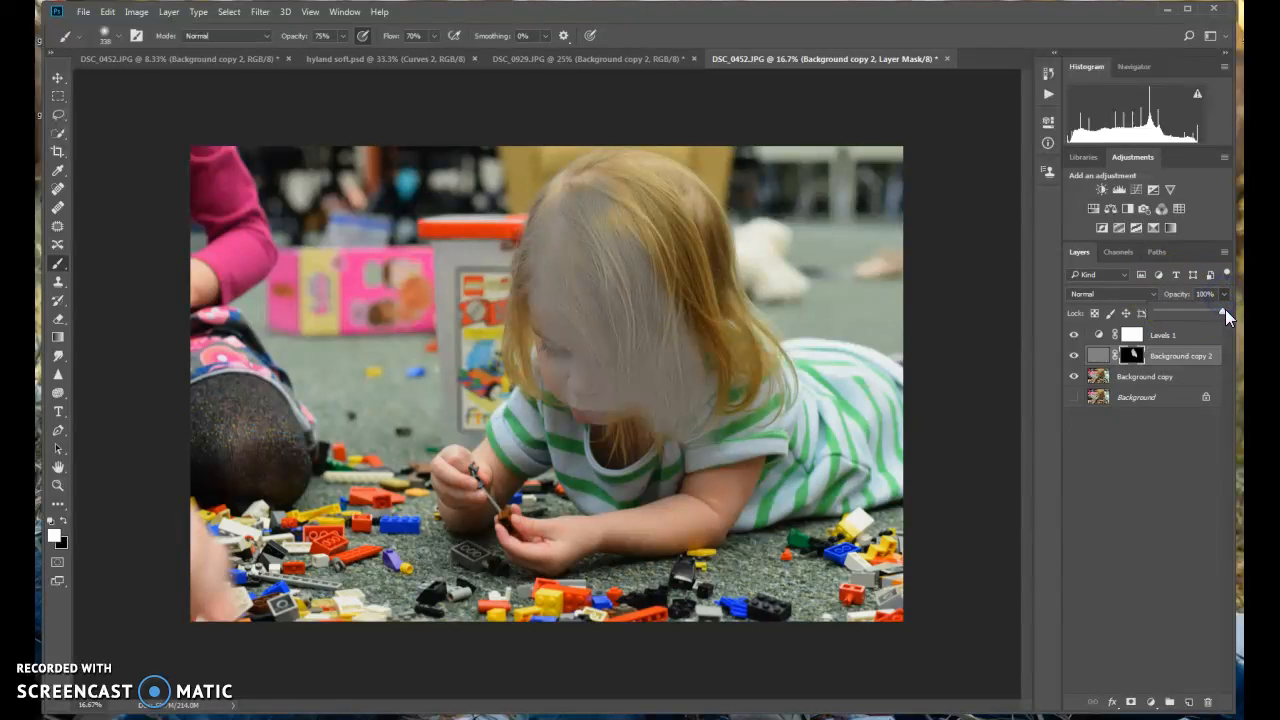
Set the high-pass layer's opacity to 36% and its blend mode to Pin Light
{"action": "left_click_drag", "start_coordinate": [1163, 316], "coordinate": [1180, 312]}
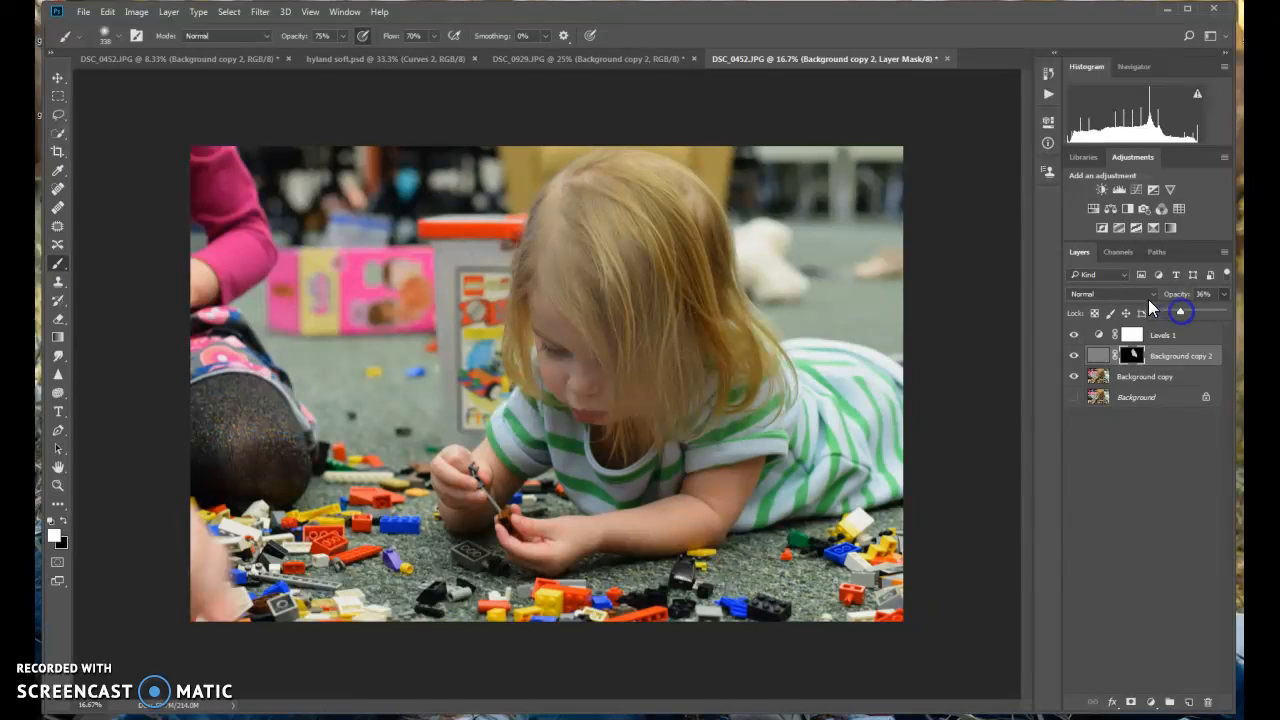
{"action": "left_click", "coordinate": [1148, 293]}
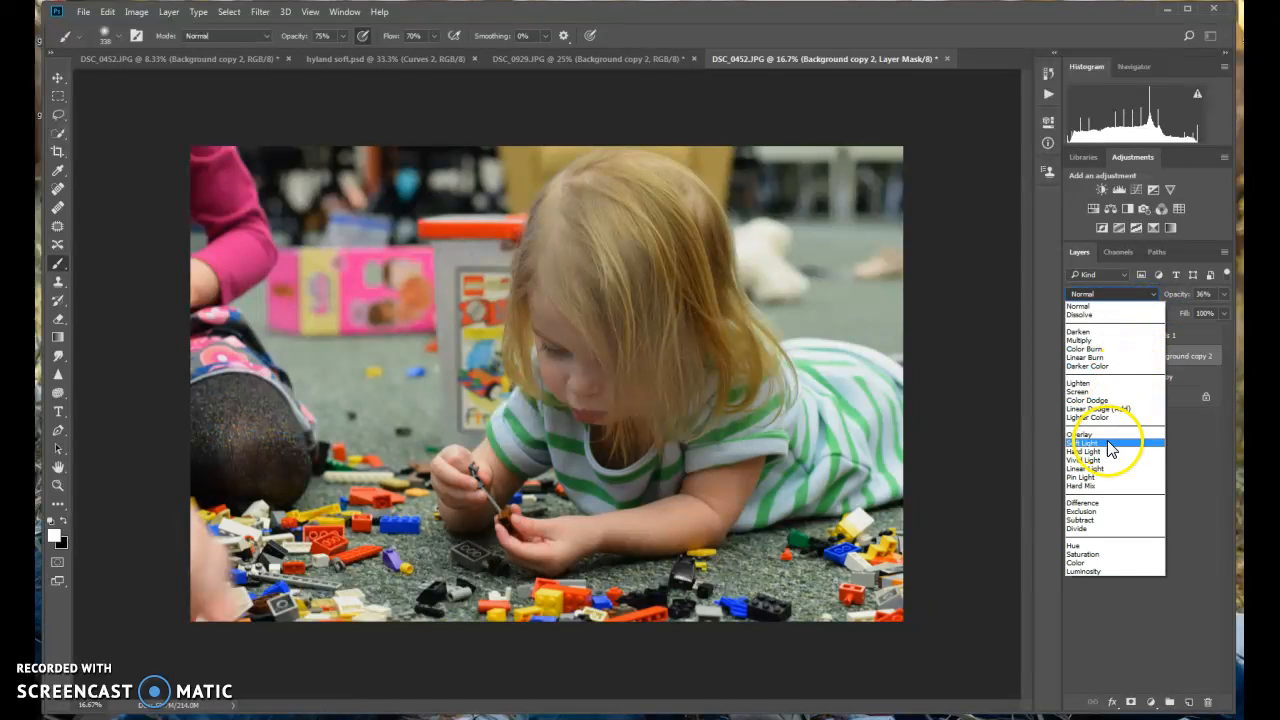
{"action": "left_click", "coordinate": [1094, 476]}
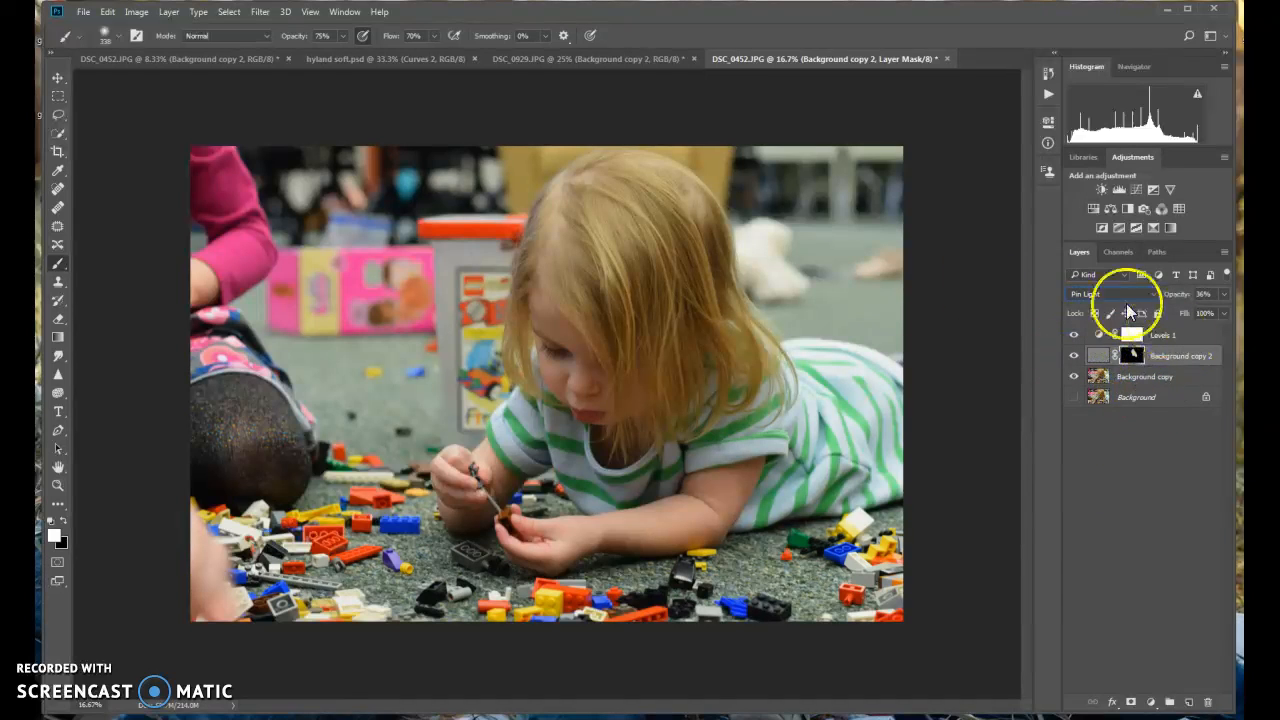
Paint white on the high-pass layer's mask over the girl's hands, arms, striped shirt, face and hair
{"action": "left_click", "coordinate": [449, 487]}
{"action": "mouse_move", "coordinate": [481, 511]}
{"action": "left_mouse_down"}
{"action": "mouse_move", "coordinate": [526, 459]}
{"action": "mouse_move", "coordinate": [514, 426]}
{"action": "mouse_move", "coordinate": [533, 402]}
{"action": "mouse_move", "coordinate": [526, 309]}
{"action": "mouse_move", "coordinate": [566, 315]}
{"action": "mouse_move", "coordinate": [601, 412]}
{"action": "left_mouse_up"}
{"action": "mouse_move", "coordinate": [711, 343]}
{"action": "left_mouse_down"}
{"action": "mouse_move", "coordinate": [773, 411]}
{"action": "mouse_move", "coordinate": [793, 355]}
{"action": "mouse_move", "coordinate": [858, 365]}
{"action": "mouse_move", "coordinate": [897, 403]}
{"action": "mouse_move", "coordinate": [758, 451]}
{"action": "mouse_move", "coordinate": [848, 430]}
{"action": "mouse_move", "coordinate": [772, 491]}
{"action": "mouse_move", "coordinate": [888, 469]}
{"action": "mouse_move", "coordinate": [852, 488]}
{"action": "mouse_move", "coordinate": [758, 487]}
{"action": "mouse_move", "coordinate": [706, 510]}
{"action": "left_mouse_up"}
{"action": "mouse_move", "coordinate": [697, 445]}
{"action": "left_mouse_down"}
{"action": "mouse_move", "coordinate": [723, 486]}
{"action": "mouse_move", "coordinate": [597, 526]}
{"action": "mouse_move", "coordinate": [506, 531]}
{"action": "mouse_move", "coordinate": [575, 470]}
{"action": "mouse_move", "coordinate": [655, 457]}
{"action": "left_mouse_up"}
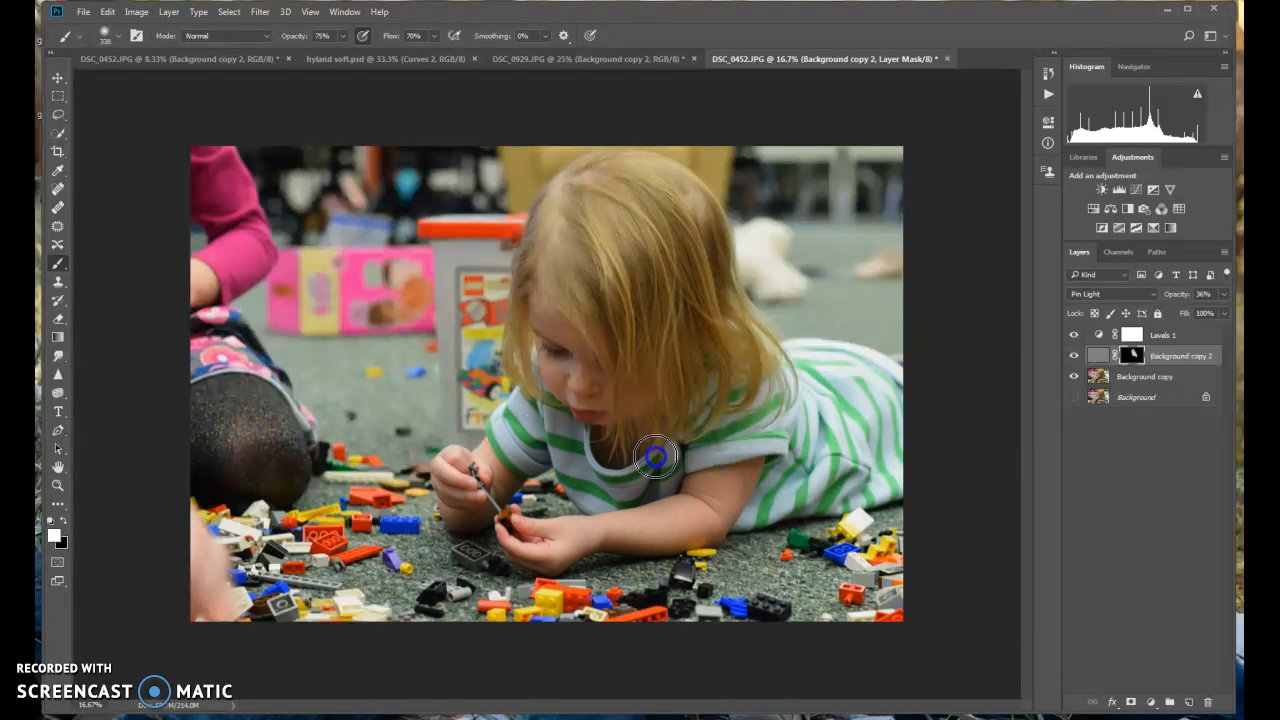
{"action": "left_click_drag", "start_coordinate": [547, 436], "coordinate": [599, 320]}
{"action": "mouse_move", "coordinate": [570, 361]}
{"action": "left_mouse_down"}
{"action": "mouse_move", "coordinate": [555, 239]}
{"action": "mouse_move", "coordinate": [607, 189]}
{"action": "mouse_move", "coordinate": [667, 197]}
{"action": "mouse_move", "coordinate": [709, 241]}
{"action": "mouse_move", "coordinate": [663, 181]}
{"action": "mouse_move", "coordinate": [605, 192]}
{"action": "mouse_move", "coordinate": [593, 253]}
{"action": "left_mouse_up"}
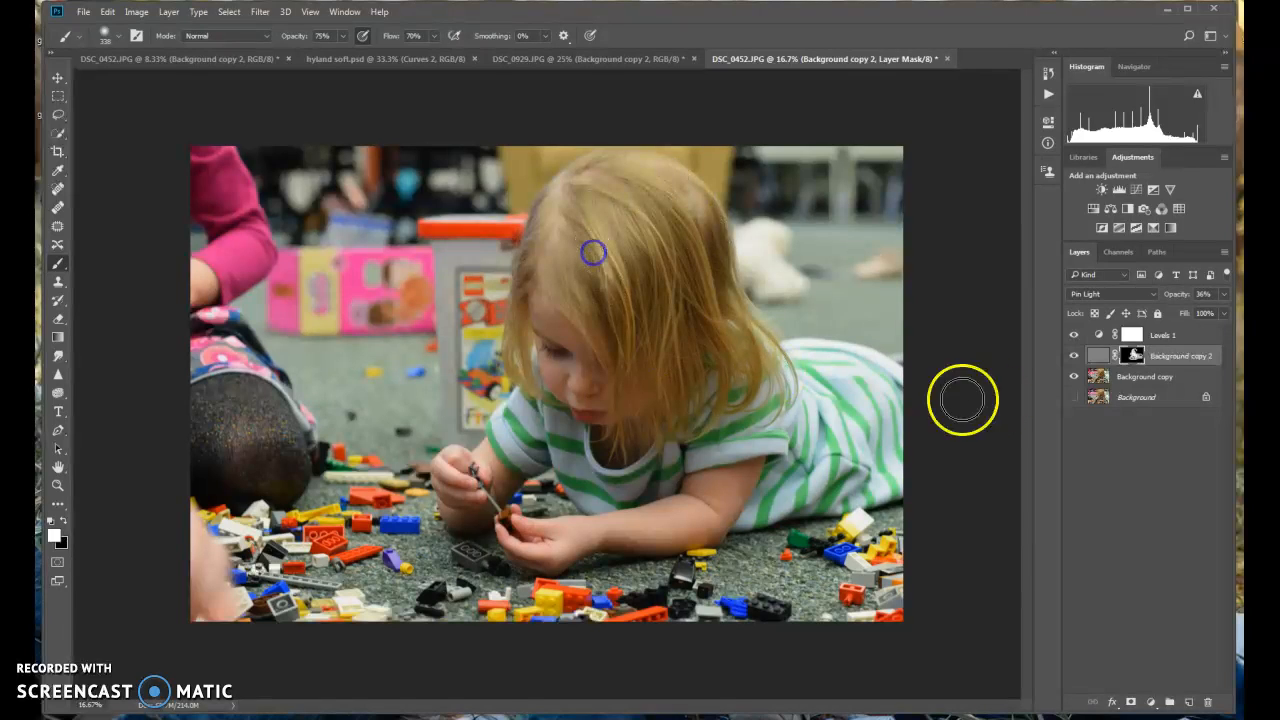
{"action": "mouse_move", "coordinate": [802, 377]}
{"action": "left_mouse_down"}
{"action": "mouse_move", "coordinate": [689, 491]}
{"action": "mouse_move", "coordinate": [730, 501]}
{"action": "mouse_move", "coordinate": [888, 475]}
{"action": "mouse_move", "coordinate": [901, 374]}
{"action": "mouse_move", "coordinate": [810, 392]}
{"action": "mouse_move", "coordinate": [709, 474]}
{"action": "mouse_move", "coordinate": [618, 456]}
{"action": "mouse_move", "coordinate": [673, 408]}
{"action": "mouse_move", "coordinate": [619, 409]}
{"action": "left_mouse_up"}
{"action": "mouse_move", "coordinate": [611, 326]}
{"action": "left_mouse_down"}
{"action": "mouse_move", "coordinate": [629, 251]}
{"action": "mouse_move", "coordinate": [641, 258]}
{"action": "left_mouse_up"}
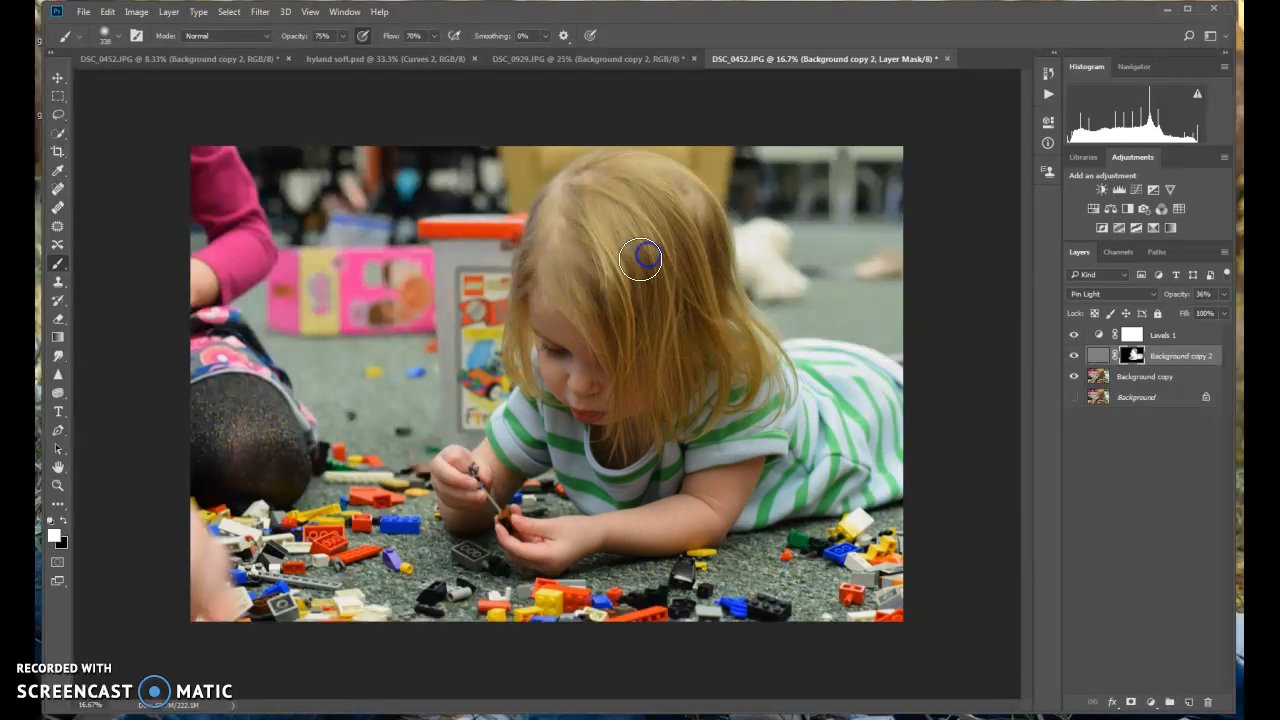
{"action": "mouse_move", "coordinate": [677, 174]}
{"action": "left_mouse_down"}
{"action": "mouse_move", "coordinate": [717, 236]}
{"action": "mouse_move", "coordinate": [702, 262]}
{"action": "mouse_move", "coordinate": [682, 213]}
{"action": "mouse_move", "coordinate": [593, 187]}
{"action": "mouse_move", "coordinate": [642, 276]}
{"action": "left_mouse_up"}
{"action": "mouse_move", "coordinate": [735, 410]}
{"action": "left_mouse_down"}
{"action": "mouse_move", "coordinate": [692, 505]}
{"action": "mouse_move", "coordinate": [644, 533]}
{"action": "mouse_move", "coordinate": [564, 546]}
{"action": "mouse_move", "coordinate": [522, 533]}
{"action": "mouse_move", "coordinate": [608, 534]}
{"action": "mouse_move", "coordinate": [739, 474]}
{"action": "mouse_move", "coordinate": [857, 375]}
{"action": "mouse_move", "coordinate": [803, 441]}
{"action": "mouse_move", "coordinate": [813, 371]}
{"action": "mouse_move", "coordinate": [674, 238]}
{"action": "mouse_move", "coordinate": [704, 278]}
{"action": "mouse_move", "coordinate": [659, 166]}
{"action": "mouse_move", "coordinate": [694, 312]}
{"action": "left_mouse_up"}
{"action": "left_click_drag", "start_coordinate": [634, 449], "coordinate": [612, 486]}
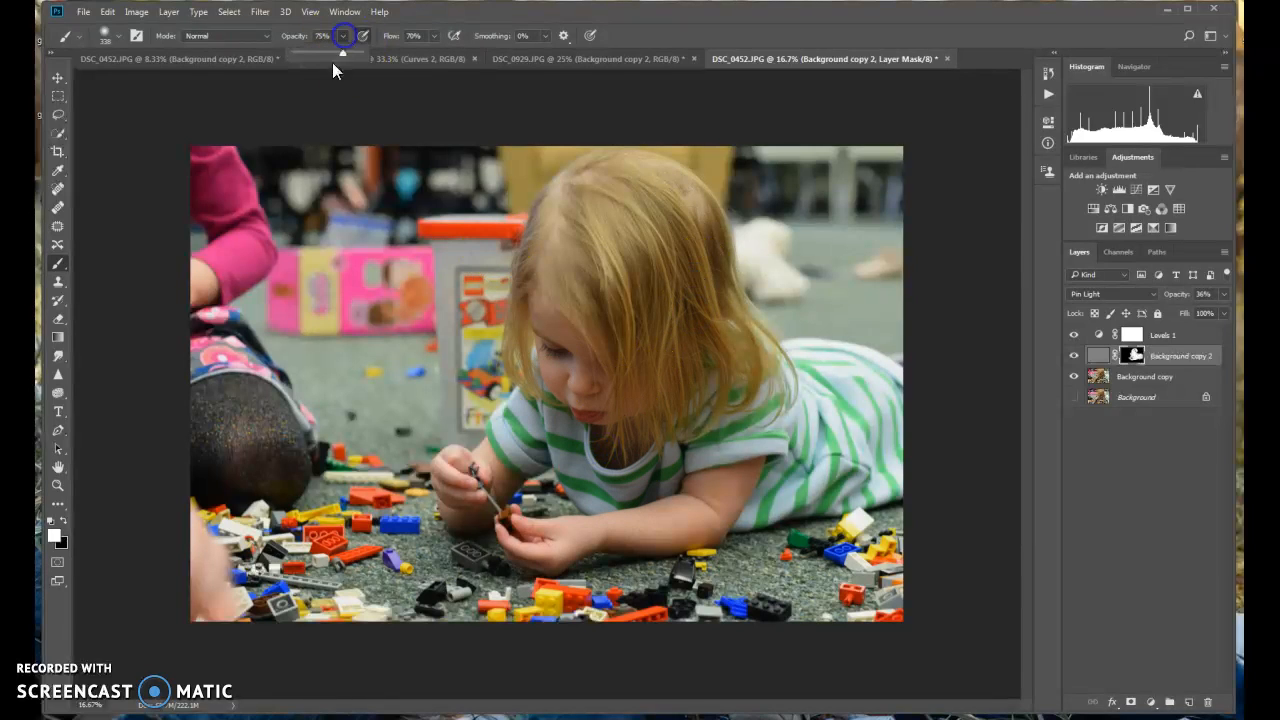
Repaint the girl's hair, face and shirt on the mask at 100% brush opacity, and set the high-pass layer's opacity to 90%
{"action": "mouse_move", "coordinate": [651, 206]}
{"action": "left_mouse_down"}
{"action": "mouse_move", "coordinate": [568, 283]}
{"action": "mouse_move", "coordinate": [630, 249]}
{"action": "mouse_move", "coordinate": [625, 299]}
{"action": "mouse_move", "coordinate": [585, 324]}
{"action": "mouse_move", "coordinate": [528, 334]}
{"action": "left_mouse_up"}
{"action": "mouse_move", "coordinate": [510, 335]}
{"action": "left_mouse_down"}
{"action": "mouse_move", "coordinate": [776, 358]}
{"action": "mouse_move", "coordinate": [828, 429]}
{"action": "mouse_move", "coordinate": [752, 464]}
{"action": "mouse_move", "coordinate": [762, 501]}
{"action": "mouse_move", "coordinate": [803, 500]}
{"action": "mouse_move", "coordinate": [794, 390]}
{"action": "mouse_move", "coordinate": [714, 424]}
{"action": "mouse_move", "coordinate": [732, 486]}
{"action": "mouse_move", "coordinate": [662, 511]}
{"action": "mouse_move", "coordinate": [568, 543]}
{"action": "mouse_move", "coordinate": [515, 536]}
{"action": "mouse_move", "coordinate": [489, 496]}
{"action": "mouse_move", "coordinate": [473, 452]}
{"action": "mouse_move", "coordinate": [571, 371]}
{"action": "mouse_move", "coordinate": [565, 425]}
{"action": "mouse_move", "coordinate": [592, 464]}
{"action": "mouse_move", "coordinate": [641, 494]}
{"action": "mouse_move", "coordinate": [555, 273]}
{"action": "mouse_move", "coordinate": [599, 181]}
{"action": "mouse_move", "coordinate": [673, 198]}
{"action": "mouse_move", "coordinate": [714, 235]}
{"action": "mouse_move", "coordinate": [718, 283]}
{"action": "left_mouse_up"}
{"action": "mouse_move", "coordinate": [821, 484]}
{"action": "left_mouse_down"}
{"action": "mouse_move", "coordinate": [800, 448]}
{"action": "mouse_move", "coordinate": [850, 408]}
{"action": "mouse_move", "coordinate": [774, 378]}
{"action": "mouse_move", "coordinate": [815, 371]}
{"action": "mouse_move", "coordinate": [721, 398]}
{"action": "mouse_move", "coordinate": [843, 443]}
{"action": "left_mouse_up"}
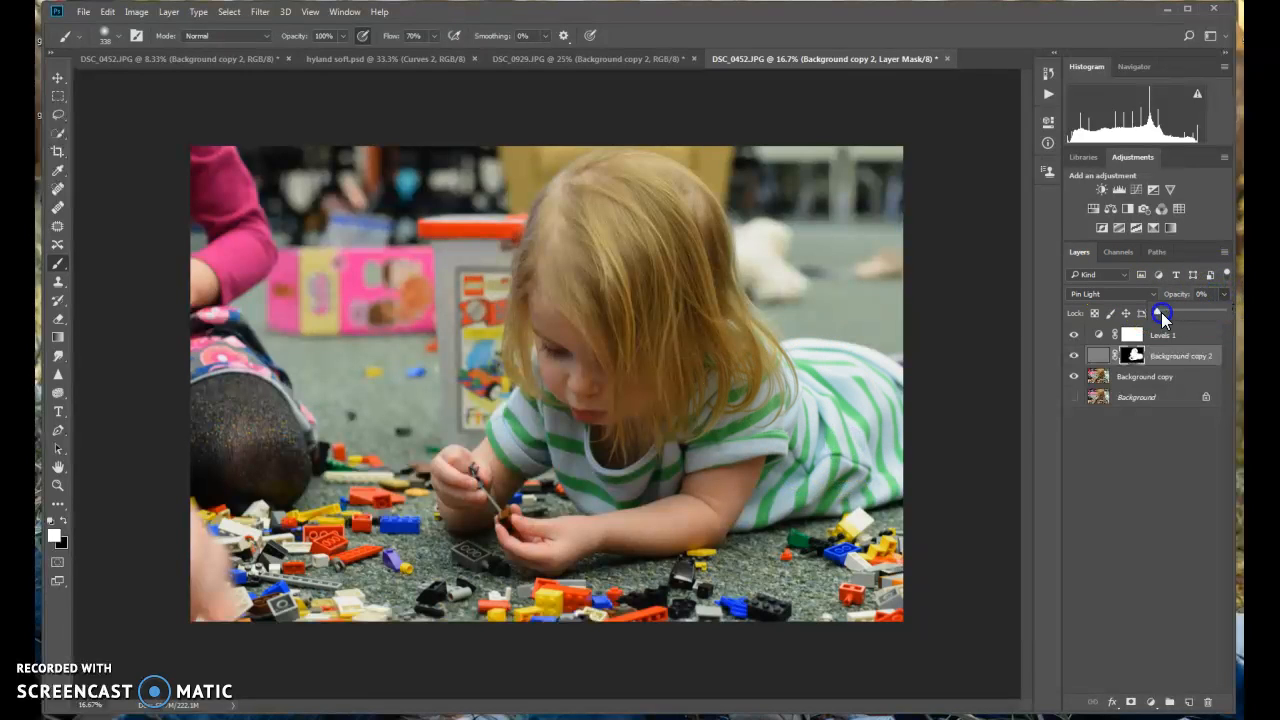
{"action": "left_click_drag", "start_coordinate": [1198, 310], "coordinate": [1216, 312]}
{"action": "left_click", "coordinate": [1070, 360]}
Add a Solid Color fill layer in Pin Light mode above the high-pass layer
{"action": "left_click", "coordinate": [168, 13]}
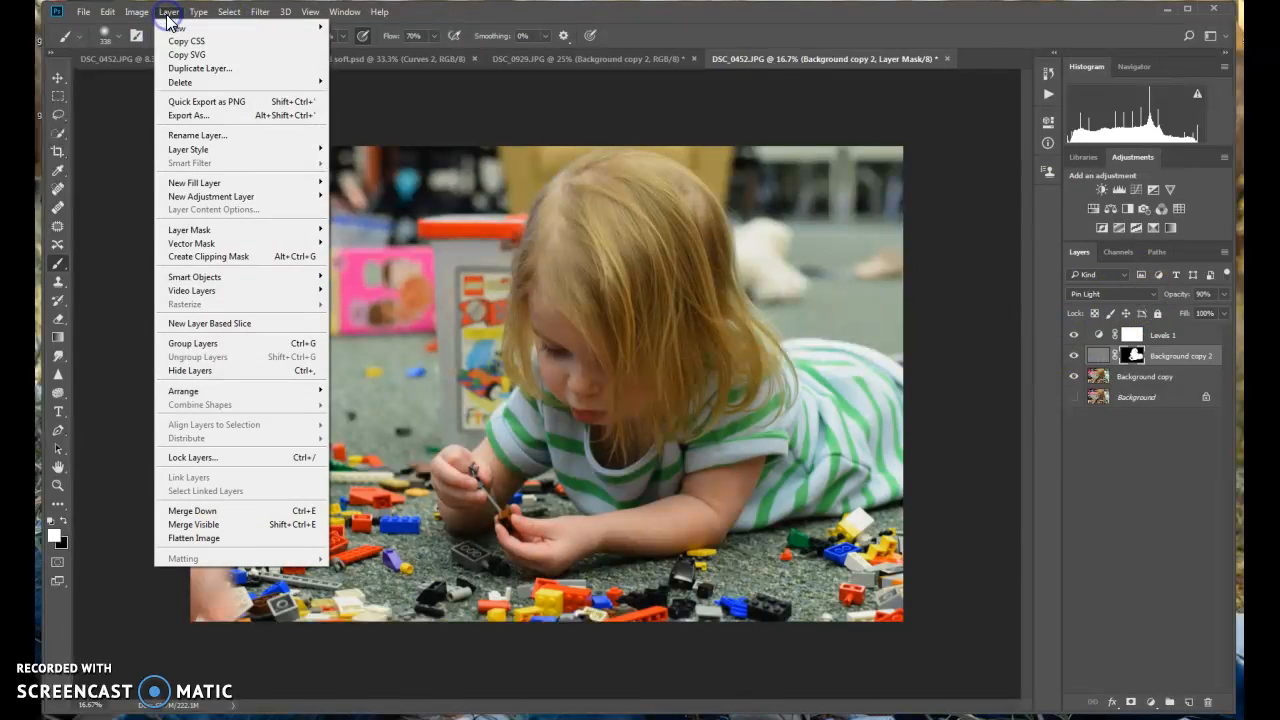
{"action": "mouse_move", "coordinate": [205, 183]}
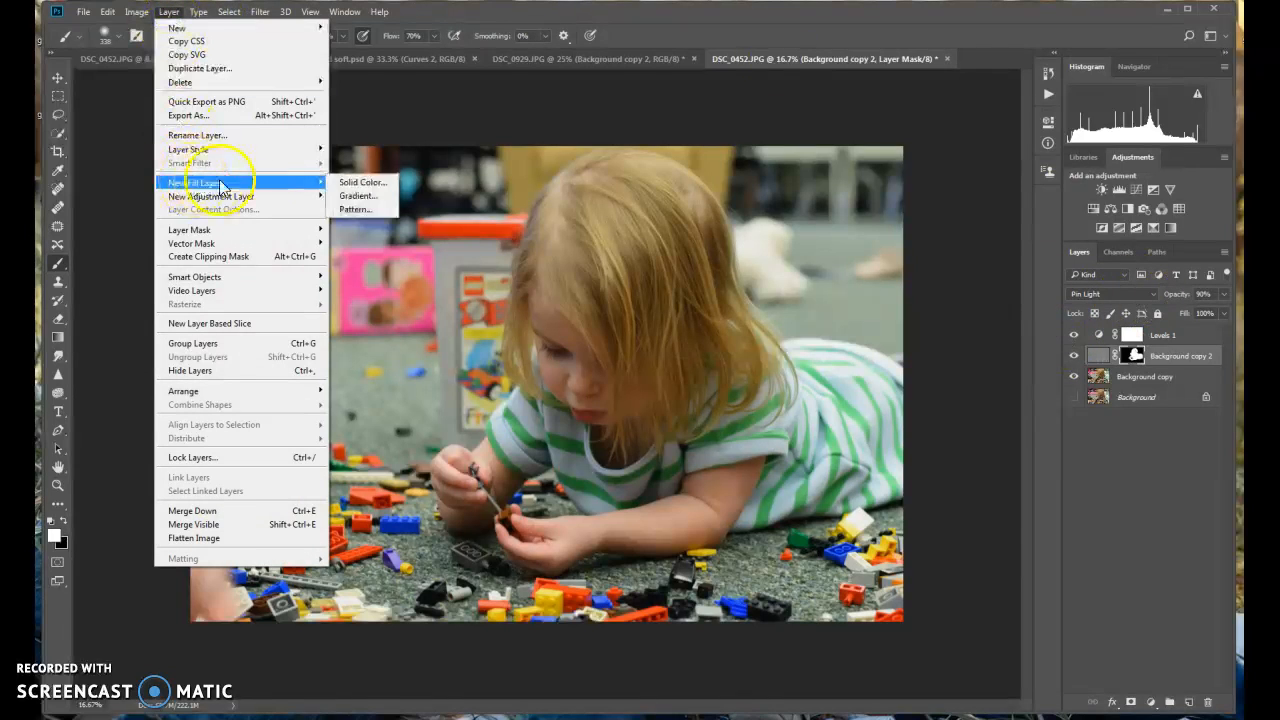
{"action": "left_click", "coordinate": [349, 185]}
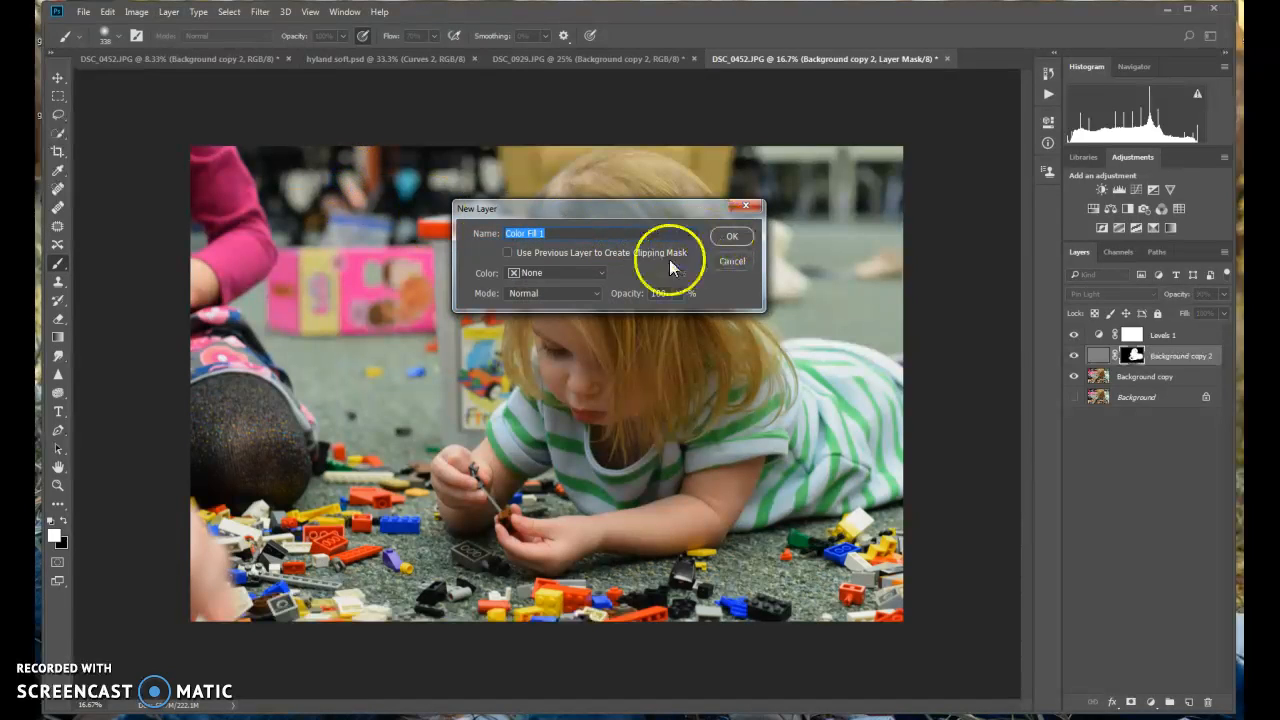
{"action": "left_click", "coordinate": [585, 295]}
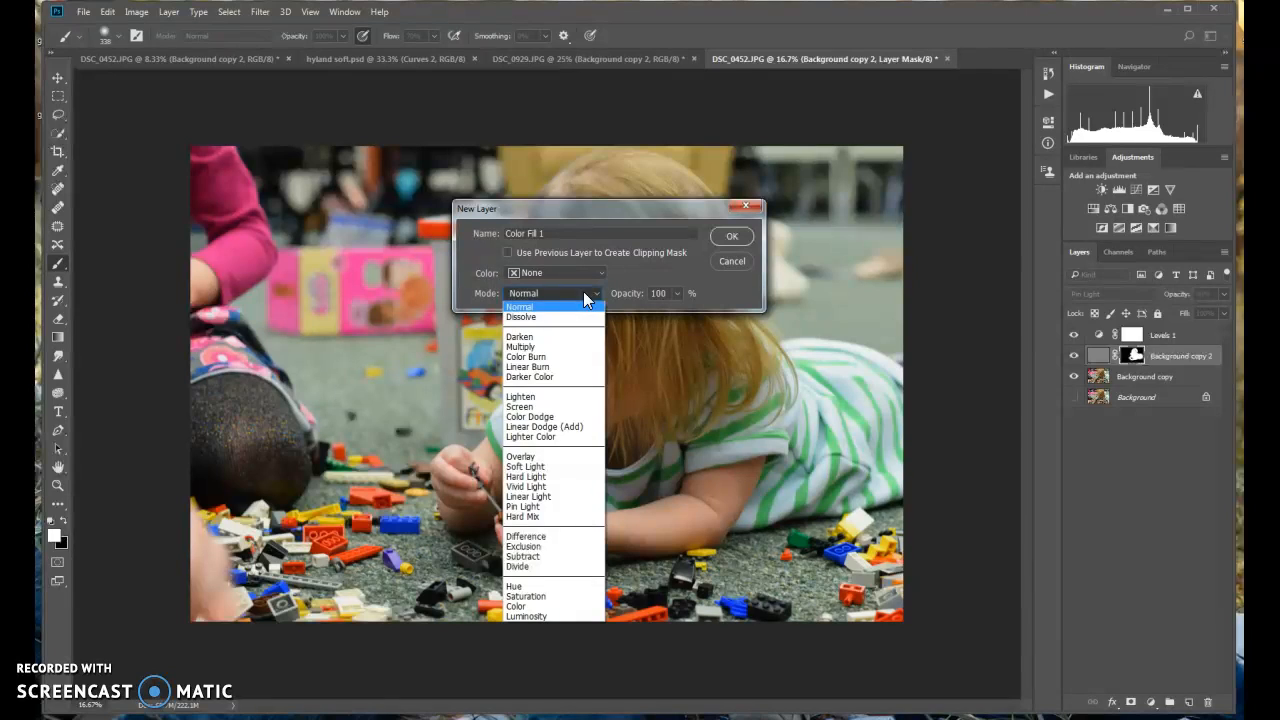
{"action": "left_click", "coordinate": [538, 507]}
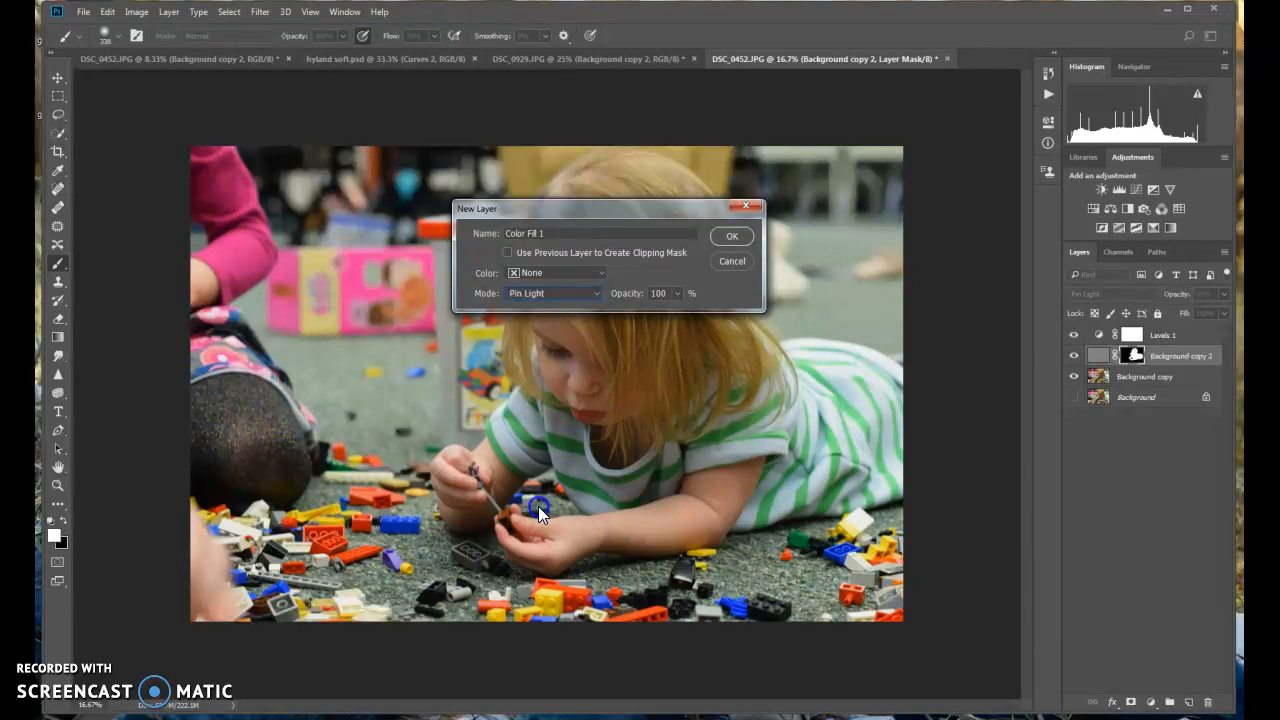
{"action": "left_click", "coordinate": [722, 237]}
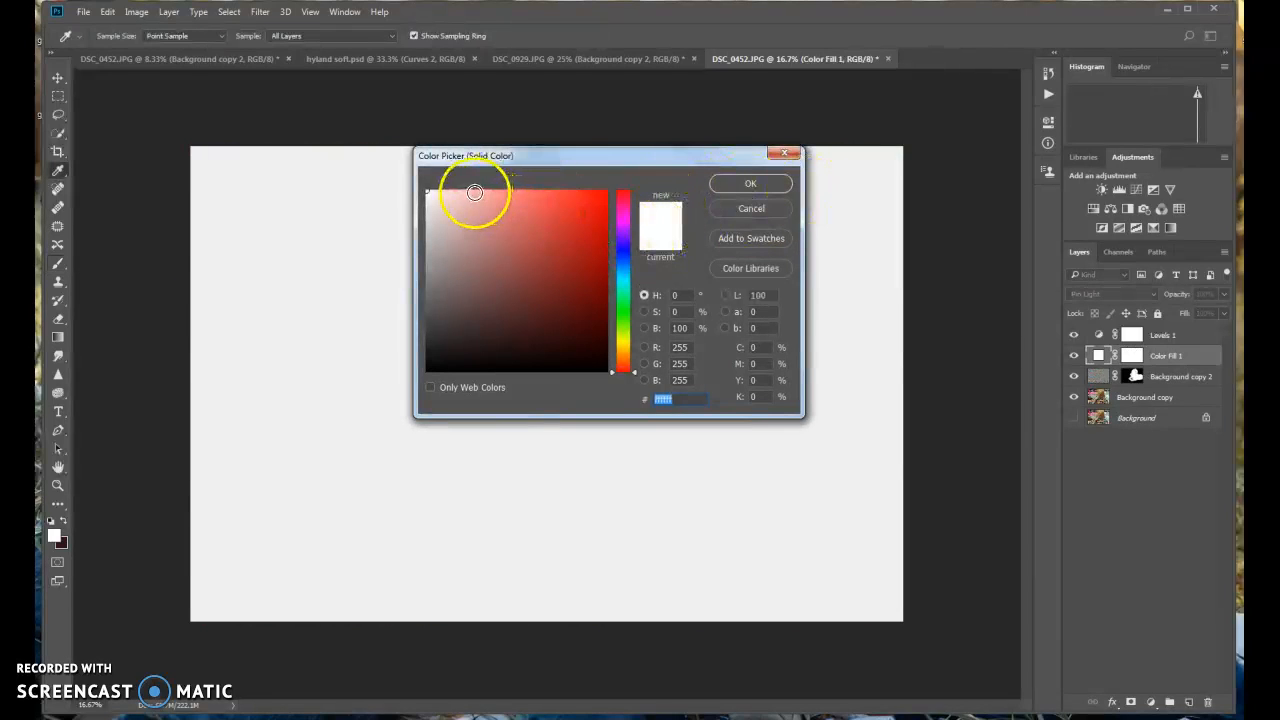
Give the fill layer the pale peach color fde3d1 and set its opacity to 20%
{"action": "left_click", "coordinate": [472, 191]}
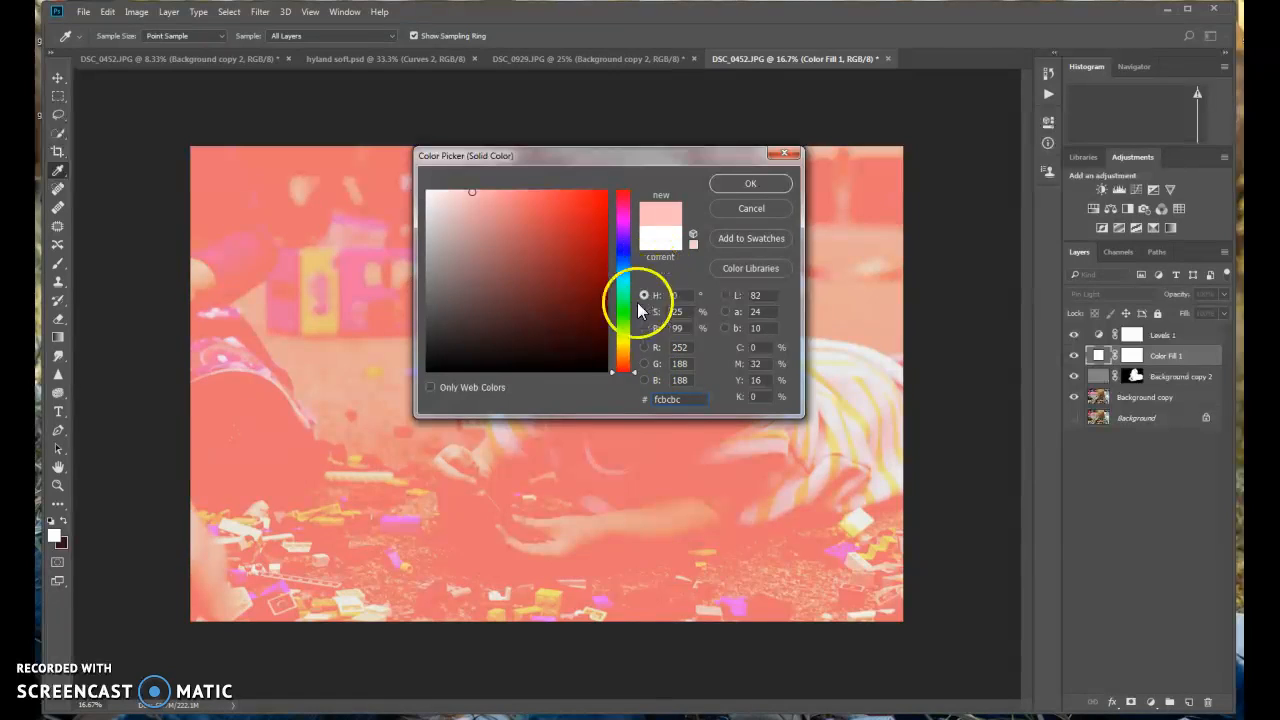
{"action": "left_click", "coordinate": [632, 370]}
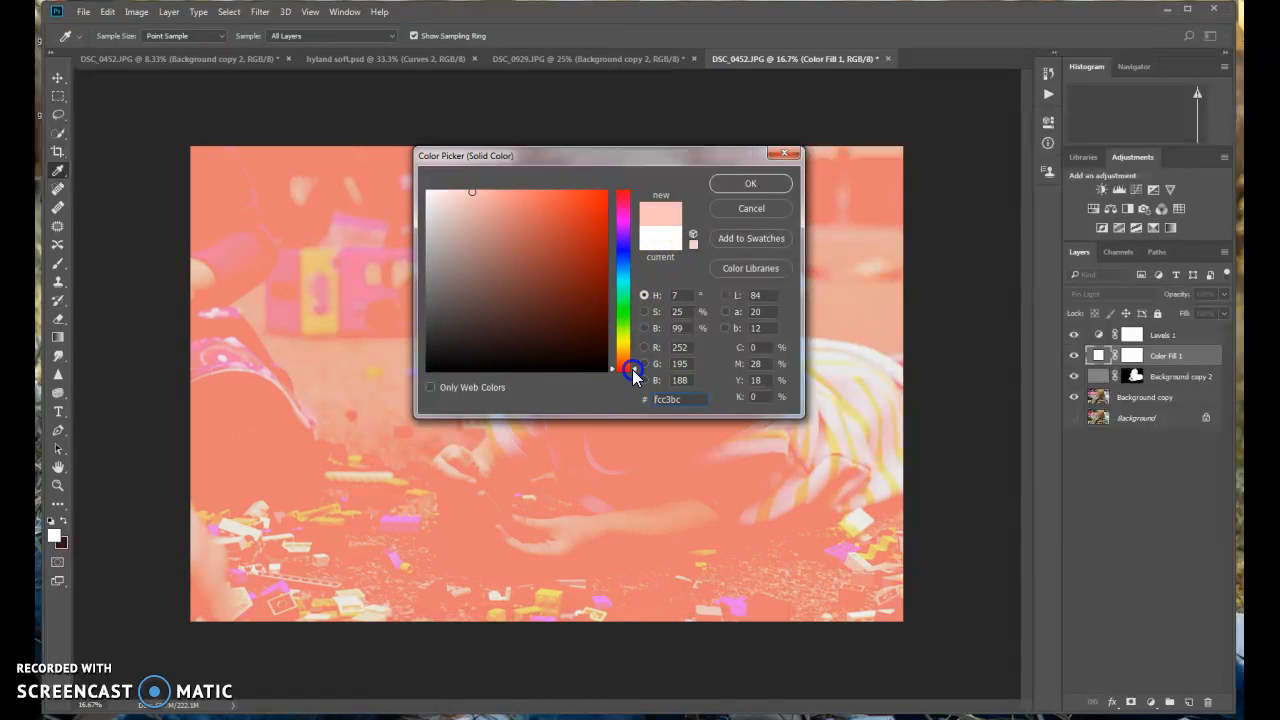
{"action": "left_click_drag", "start_coordinate": [631, 367], "coordinate": [633, 361]}
{"action": "left_click", "coordinate": [457, 191]}
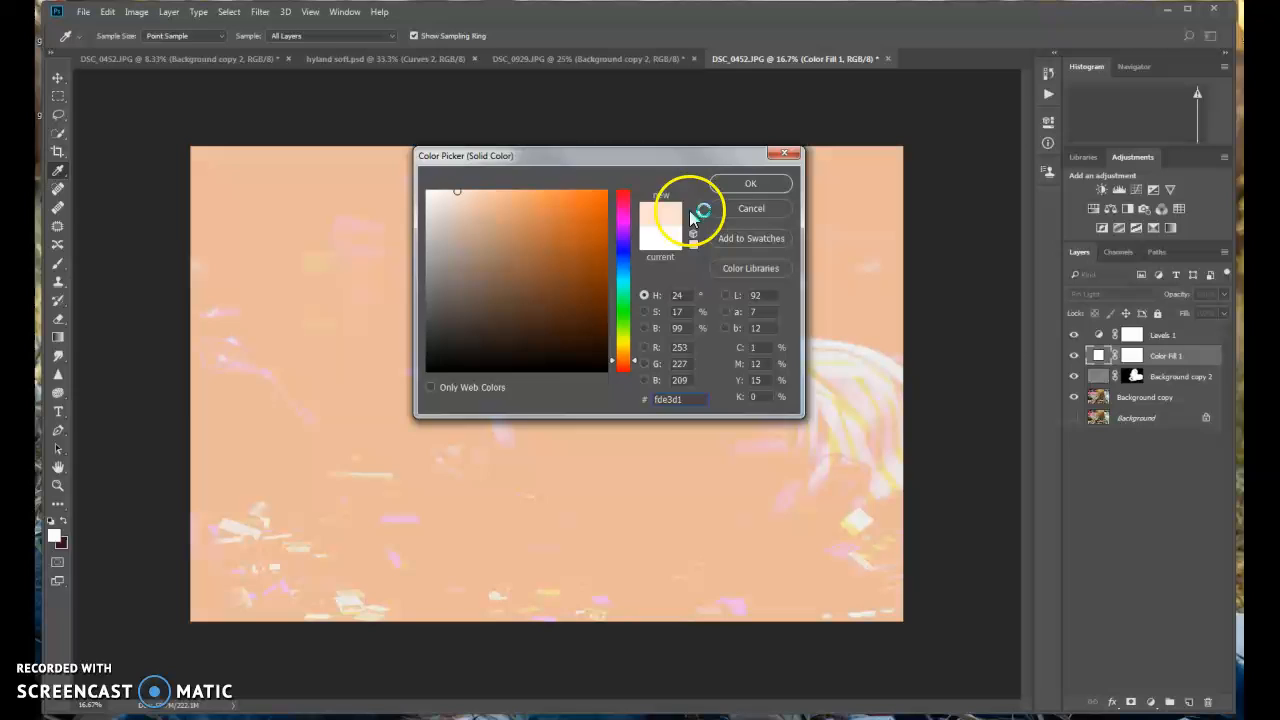
{"action": "left_click", "coordinate": [740, 183]}
{"action": "left_click", "coordinate": [1226, 295]}
{"action": "mouse_move", "coordinate": [1190, 318]}
{"action": "left_mouse_down"}
{"action": "mouse_move", "coordinate": [1147, 317]}
{"action": "mouse_move", "coordinate": [1170, 309]}
{"action": "left_mouse_up"}
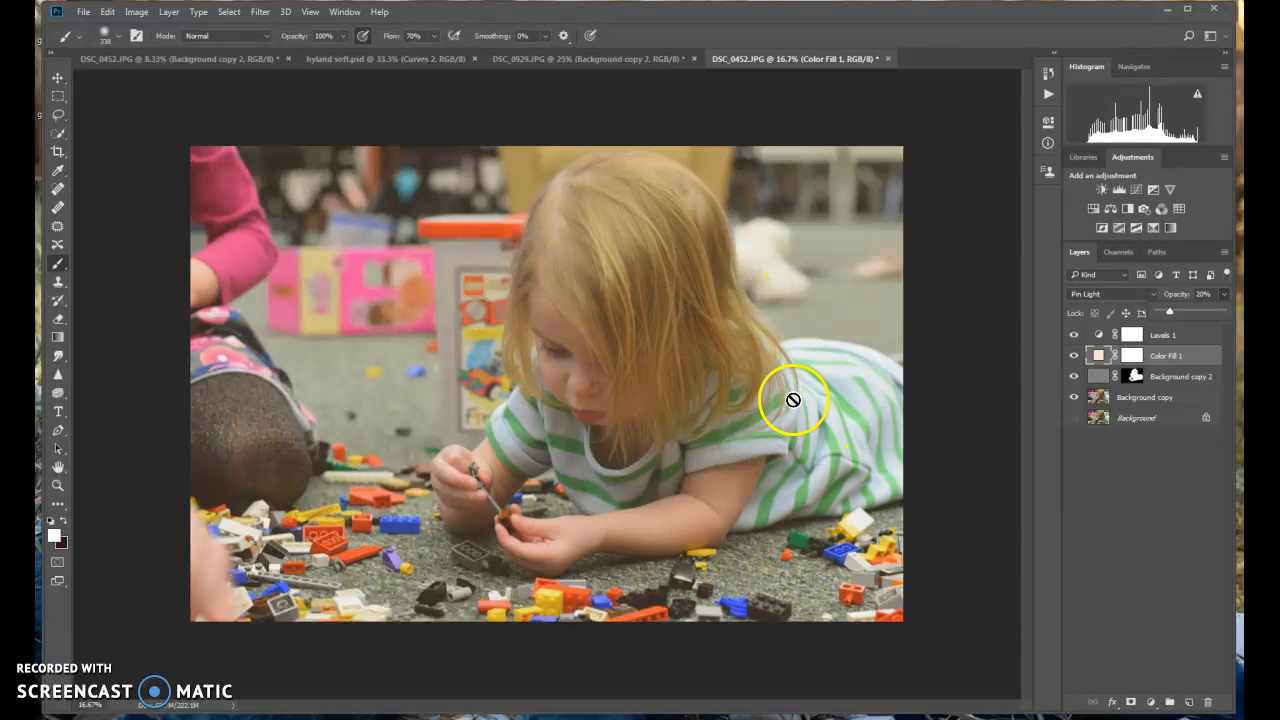
Paint black at 77% brush opacity on the color fill layer's mask over the girl's hands, arms and face
{"action": "left_click", "coordinate": [1133, 356]}
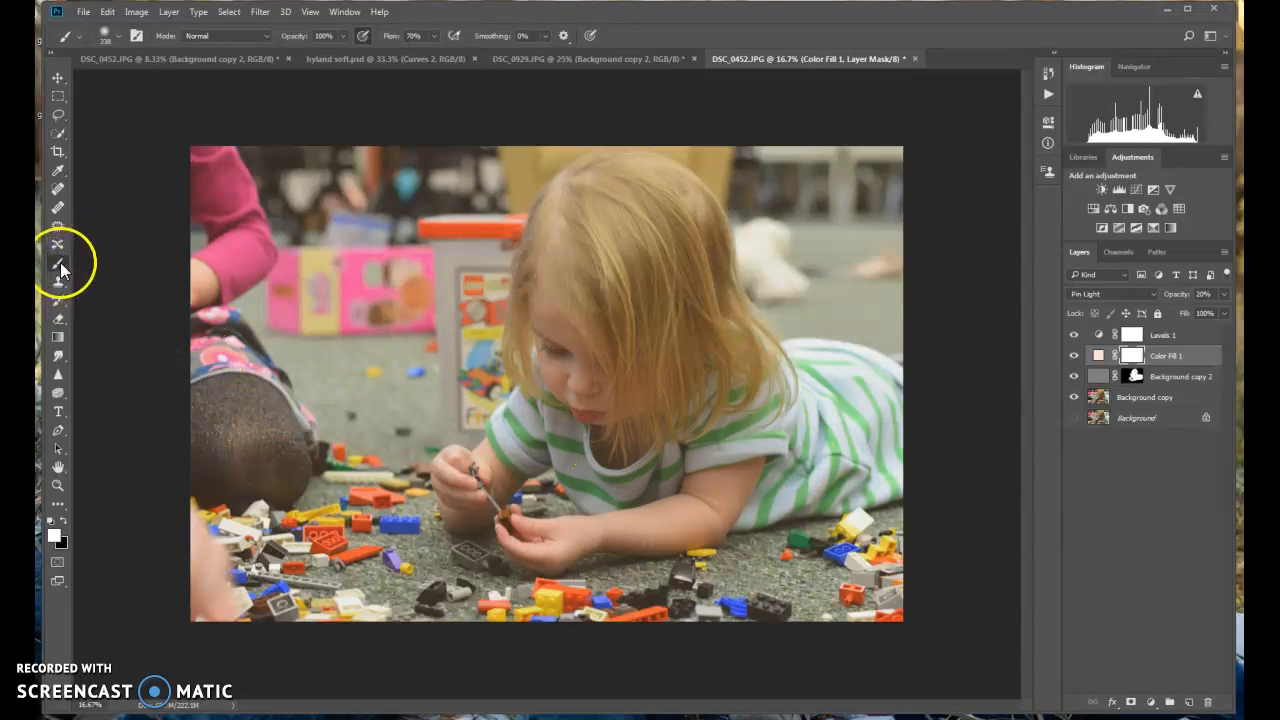
{"action": "left_click", "coordinate": [343, 37]}
{"action": "left_click_drag", "start_coordinate": [344, 51], "coordinate": [323, 60]}
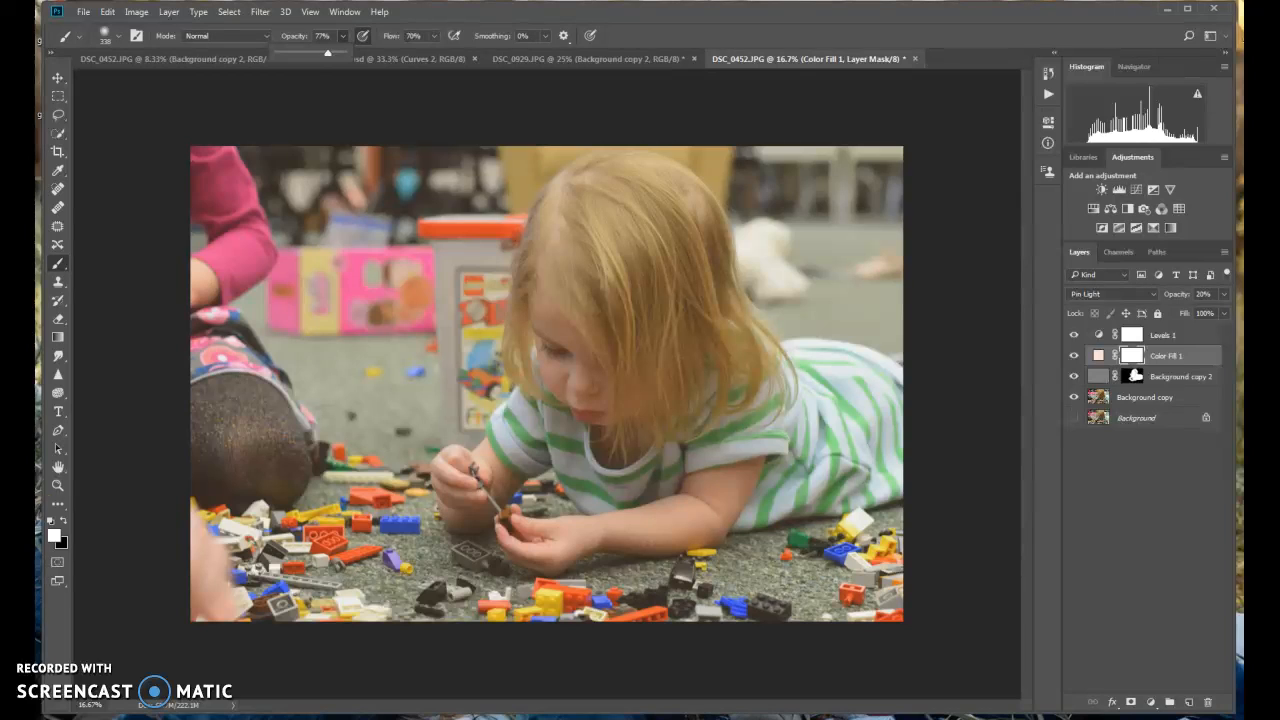
{"action": "left_click", "coordinate": [64, 522]}
{"action": "left_click", "coordinate": [64, 522]}
{"action": "left_click", "coordinate": [64, 522]}
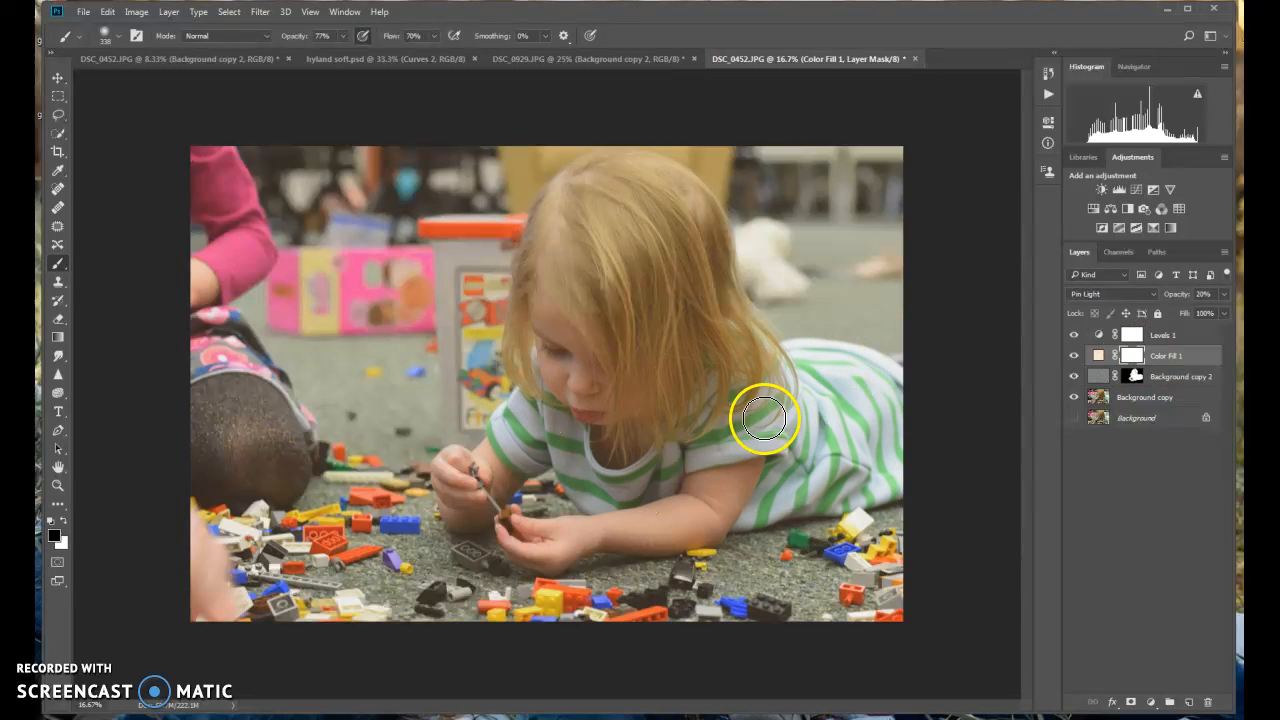
{"action": "left_click", "coordinate": [512, 531]}
{"action": "mouse_move", "coordinate": [605, 534]}
{"action": "left_mouse_down"}
{"action": "mouse_move", "coordinate": [710, 525]}
{"action": "mouse_move", "coordinate": [714, 506]}
{"action": "mouse_move", "coordinate": [669, 519]}
{"action": "mouse_move", "coordinate": [608, 508]}
{"action": "mouse_move", "coordinate": [564, 448]}
{"action": "mouse_move", "coordinate": [543, 445]}
{"action": "mouse_move", "coordinate": [495, 453]}
{"action": "left_mouse_up"}
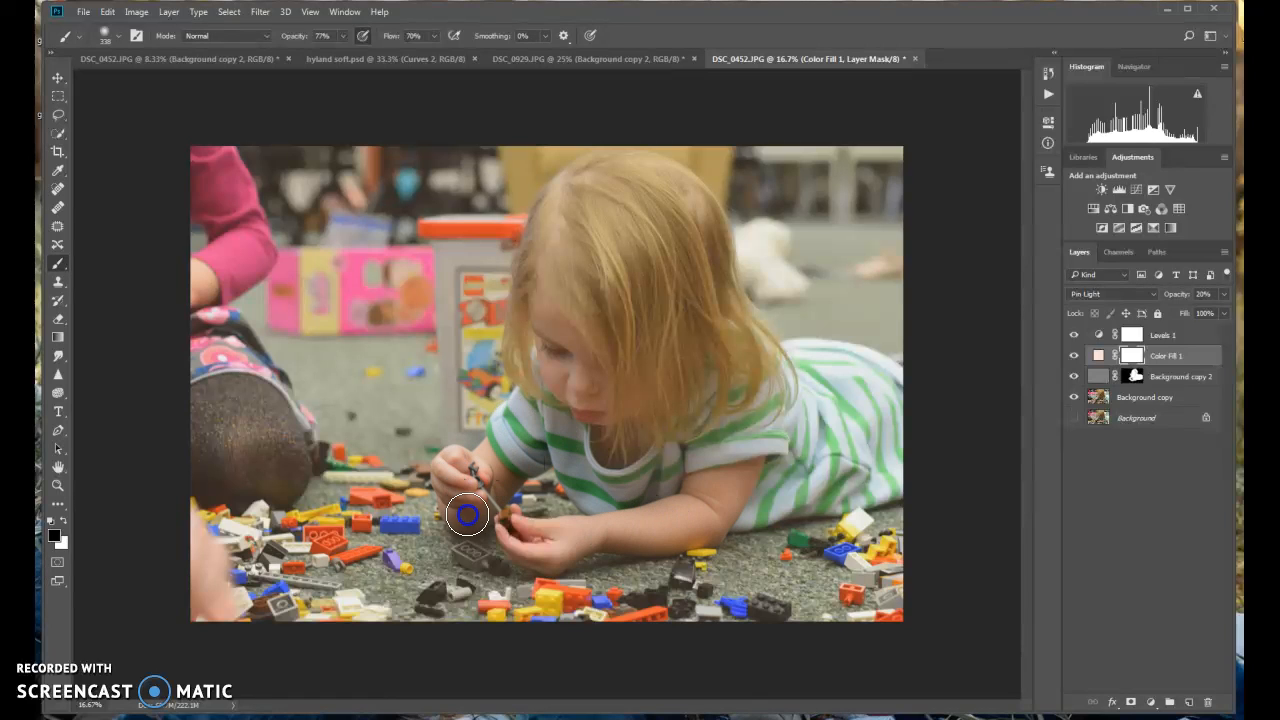
{"action": "mouse_move", "coordinate": [476, 514]}
{"action": "left_mouse_down"}
{"action": "mouse_move", "coordinate": [705, 462]}
{"action": "mouse_move", "coordinate": [719, 498]}
{"action": "mouse_move", "coordinate": [853, 494]}
{"action": "mouse_move", "coordinate": [888, 474]}
{"action": "mouse_move", "coordinate": [779, 471]}
{"action": "mouse_move", "coordinate": [880, 421]}
{"action": "mouse_move", "coordinate": [859, 416]}
{"action": "mouse_move", "coordinate": [904, 384]}
{"action": "mouse_move", "coordinate": [833, 389]}
{"action": "mouse_move", "coordinate": [642, 310]}
{"action": "mouse_move", "coordinate": [634, 365]}
{"action": "mouse_move", "coordinate": [665, 381]}
{"action": "mouse_move", "coordinate": [571, 302]}
{"action": "mouse_move", "coordinate": [558, 345]}
{"action": "mouse_move", "coordinate": [538, 242]}
{"action": "mouse_move", "coordinate": [580, 181]}
{"action": "mouse_move", "coordinate": [674, 184]}
{"action": "mouse_move", "coordinate": [707, 243]}
{"action": "mouse_move", "coordinate": [720, 311]}
{"action": "mouse_move", "coordinate": [707, 311]}
{"action": "mouse_move", "coordinate": [651, 209]}
{"action": "mouse_move", "coordinate": [621, 227]}
{"action": "mouse_move", "coordinate": [657, 292]}
{"action": "mouse_move", "coordinate": [646, 366]}
{"action": "mouse_move", "coordinate": [613, 317]}
{"action": "mouse_move", "coordinate": [585, 215]}
{"action": "mouse_move", "coordinate": [701, 372]}
{"action": "mouse_move", "coordinate": [684, 266]}
{"action": "mouse_move", "coordinate": [776, 376]}
{"action": "mouse_move", "coordinate": [816, 356]}
{"action": "mouse_move", "coordinate": [888, 390]}
{"action": "mouse_move", "coordinate": [724, 417]}
{"action": "mouse_move", "coordinate": [891, 407]}
{"action": "mouse_move", "coordinate": [779, 487]}
{"action": "mouse_move", "coordinate": [841, 484]}
{"action": "mouse_move", "coordinate": [709, 469]}
{"action": "mouse_move", "coordinate": [636, 428]}
{"action": "left_mouse_up"}
{"action": "mouse_move", "coordinate": [577, 360]}
{"action": "left_mouse_down"}
{"action": "mouse_move", "coordinate": [523, 277]}
{"action": "mouse_move", "coordinate": [517, 340]}
{"action": "mouse_move", "coordinate": [561, 417]}
{"action": "mouse_move", "coordinate": [552, 297]}
{"action": "mouse_move", "coordinate": [593, 444]}
{"action": "left_mouse_up"}
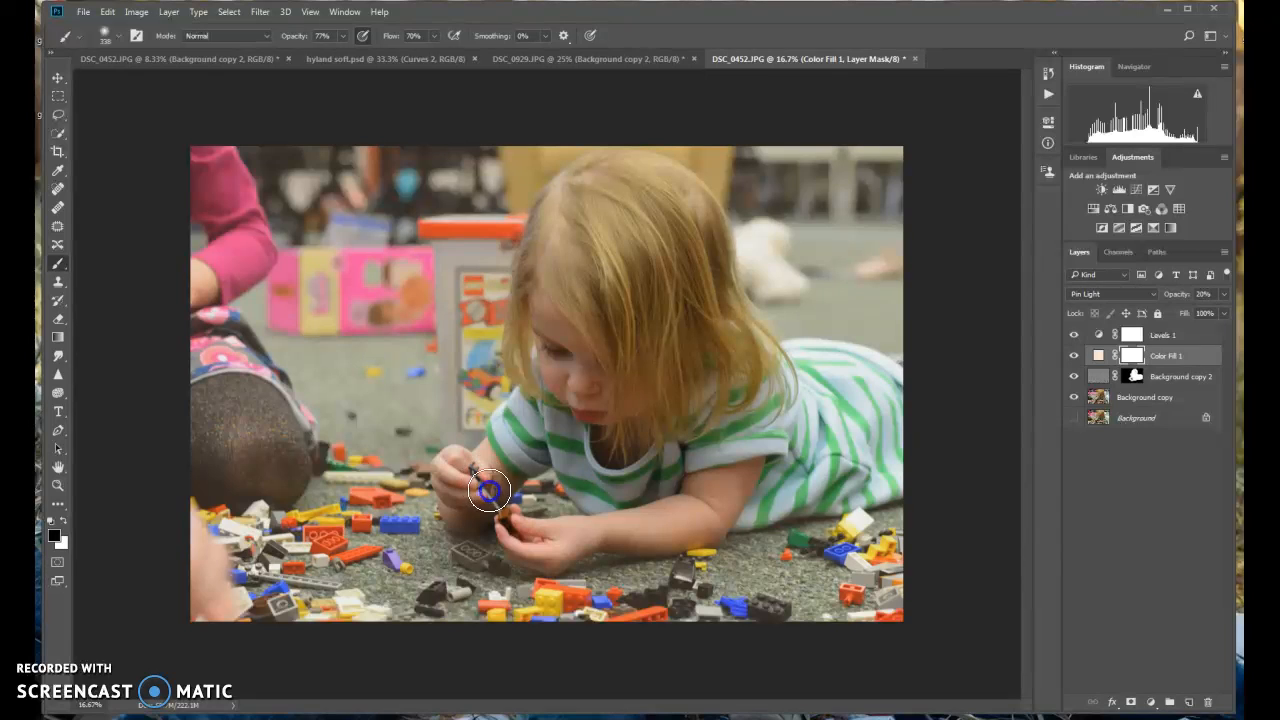
{"action": "left_click_drag", "start_coordinate": [553, 419], "coordinate": [553, 419]}
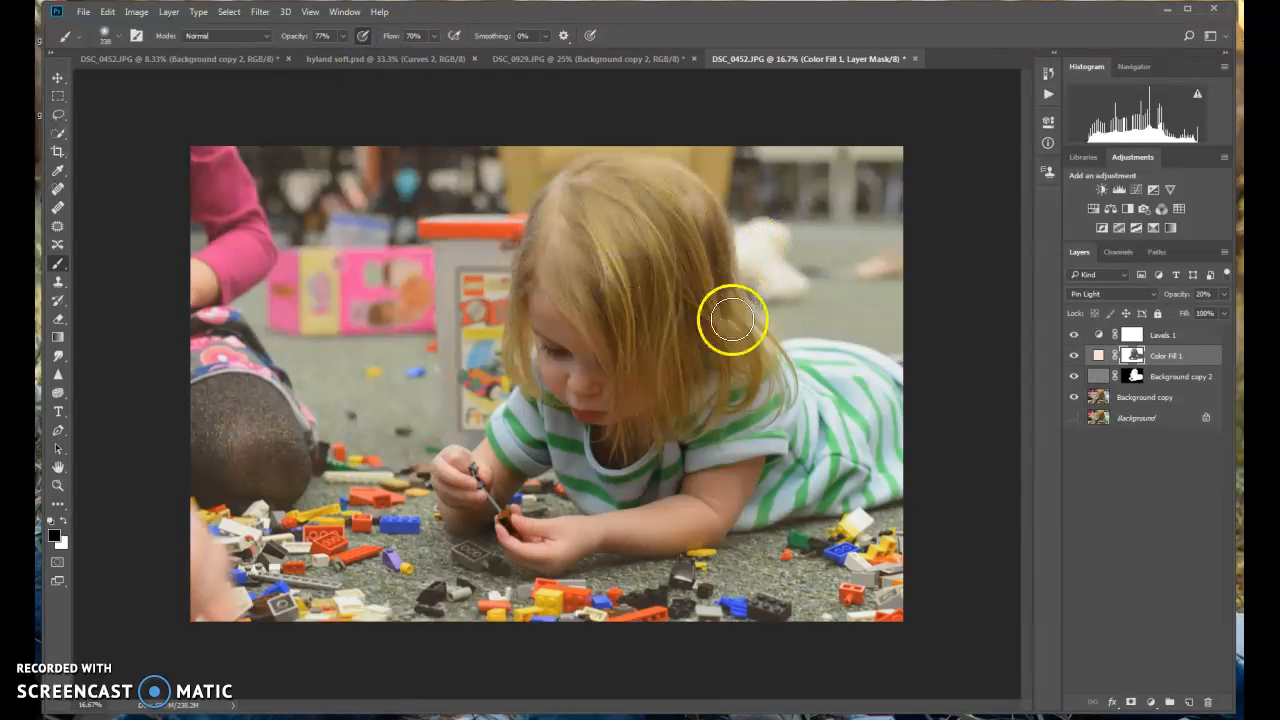
Extend the black painting on the color fill mask over the girl's forearm, hair and striped shirt
{"action": "mouse_move", "coordinate": [690, 520]}
{"action": "left_mouse_down"}
{"action": "mouse_move", "coordinate": [772, 493]}
{"action": "mouse_move", "coordinate": [865, 485]}
{"action": "mouse_move", "coordinate": [832, 414]}
{"action": "mouse_move", "coordinate": [857, 373]}
{"action": "mouse_move", "coordinate": [761, 379]}
{"action": "mouse_move", "coordinate": [635, 428]}
{"action": "mouse_move", "coordinate": [575, 287]}
{"action": "mouse_move", "coordinate": [551, 314]}
{"action": "mouse_move", "coordinate": [570, 392]}
{"action": "mouse_move", "coordinate": [590, 440]}
{"action": "mouse_move", "coordinate": [625, 444]}
{"action": "left_mouse_up"}
{"action": "left_click_drag", "start_coordinate": [630, 175], "coordinate": [709, 240]}
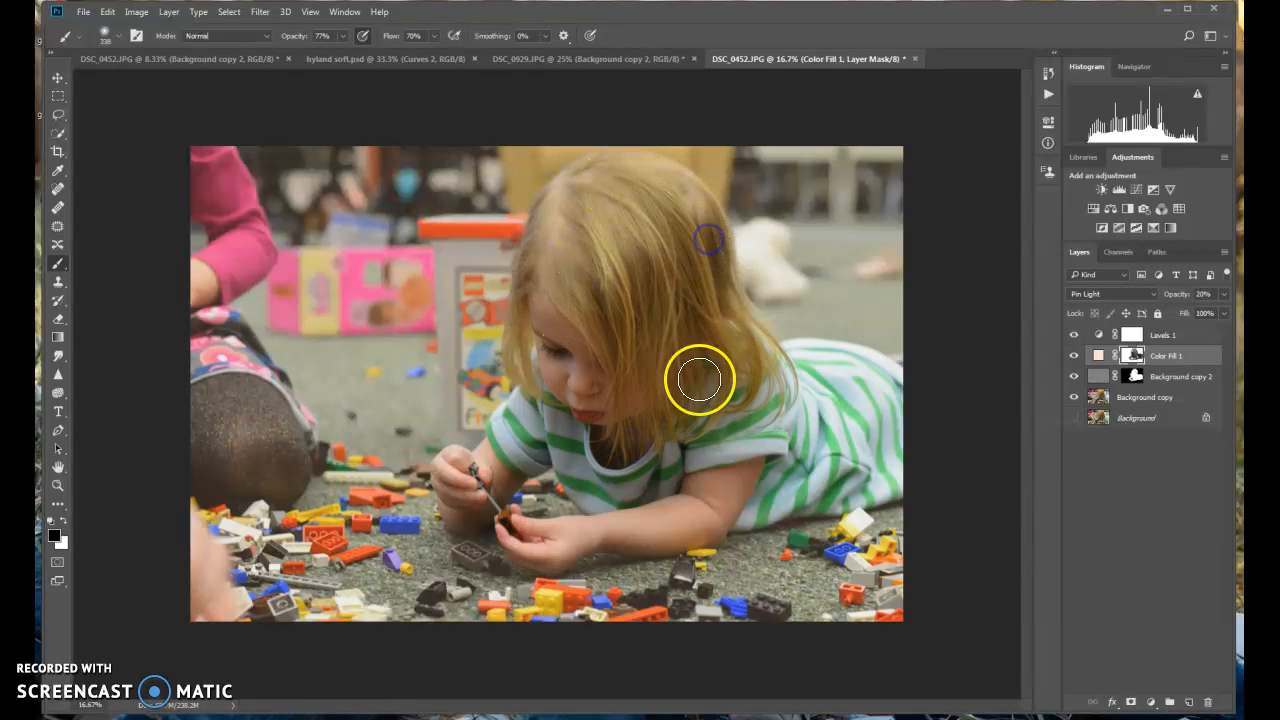
{"action": "left_click_drag", "start_coordinate": [784, 447], "coordinate": [735, 504]}
{"action": "mouse_move", "coordinate": [711, 447]}
{"action": "left_mouse_down"}
{"action": "mouse_move", "coordinate": [721, 470]}
{"action": "mouse_move", "coordinate": [641, 441]}
{"action": "left_mouse_up"}
{"action": "left_click_drag", "start_coordinate": [515, 448], "coordinate": [537, 443]}
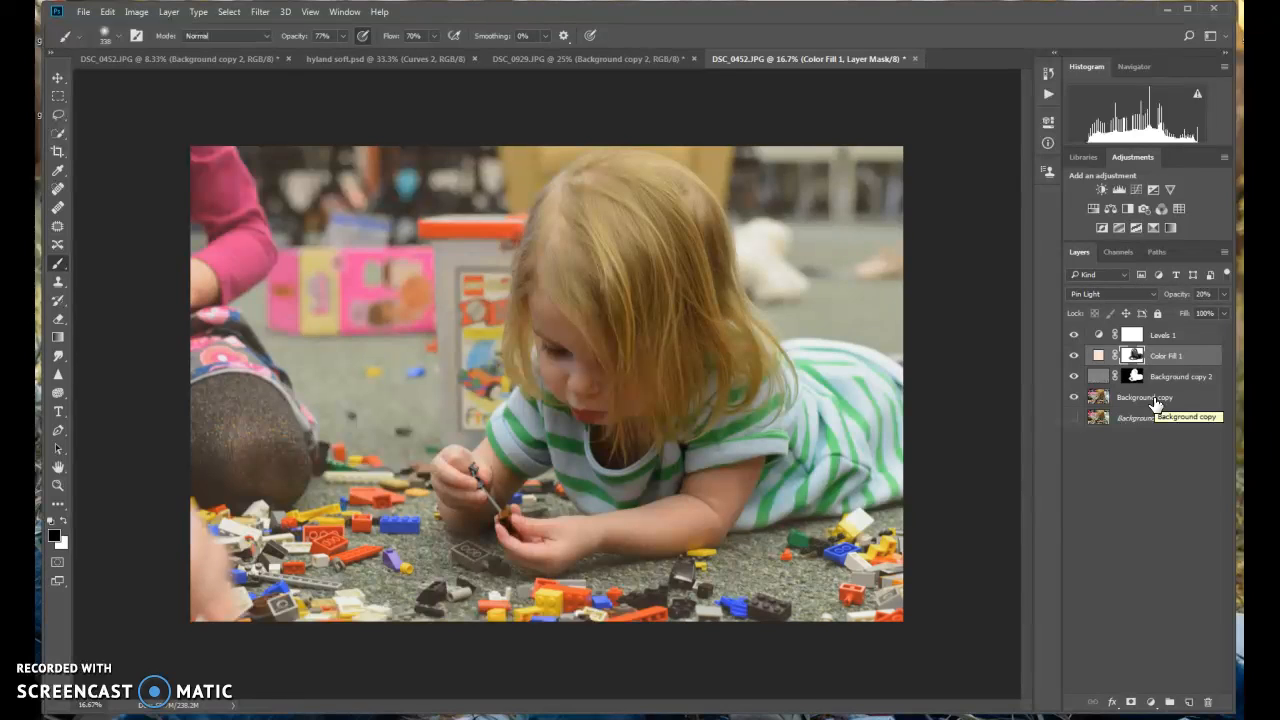
Duplicate the Background copy layer, move the duplicate to the top of the layer stack and blend it in Soft Light mode
{"action": "left_click_drag", "start_coordinate": [1155, 400], "coordinate": [1190, 703]}
{"action": "left_click_drag", "start_coordinate": [1157, 400], "coordinate": [1157, 329]}
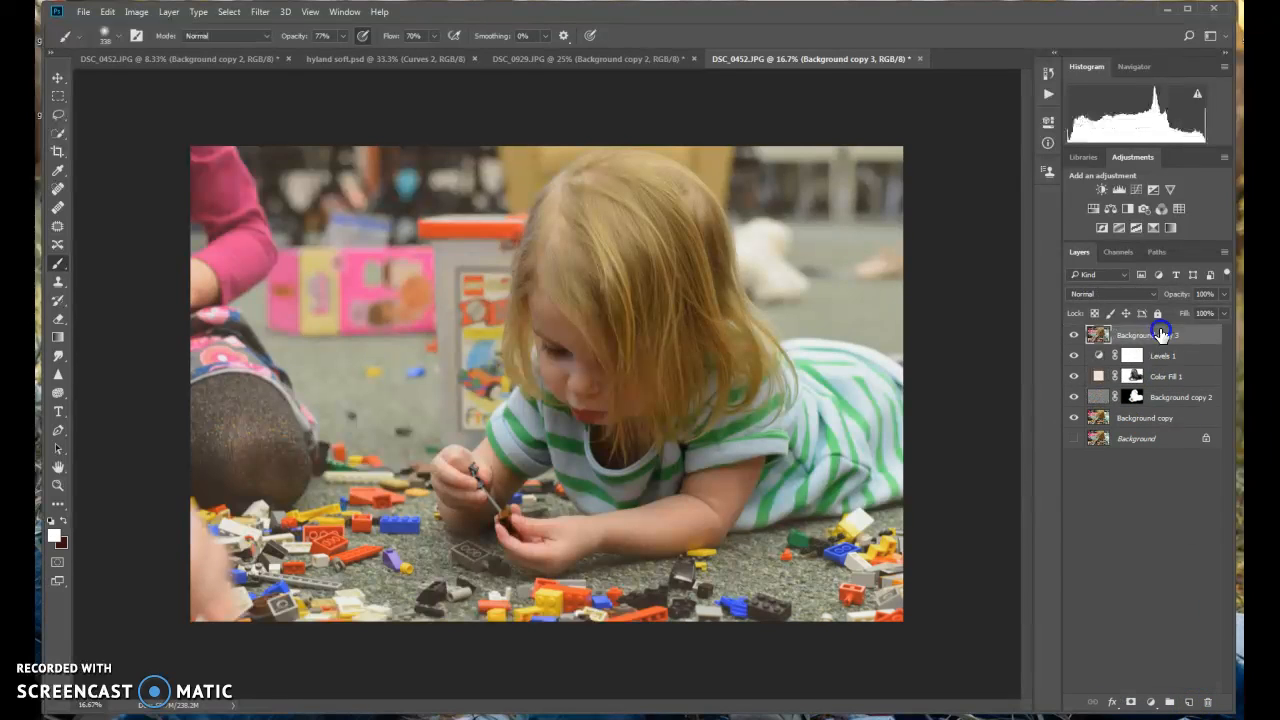
{"action": "left_click", "coordinate": [1148, 294]}
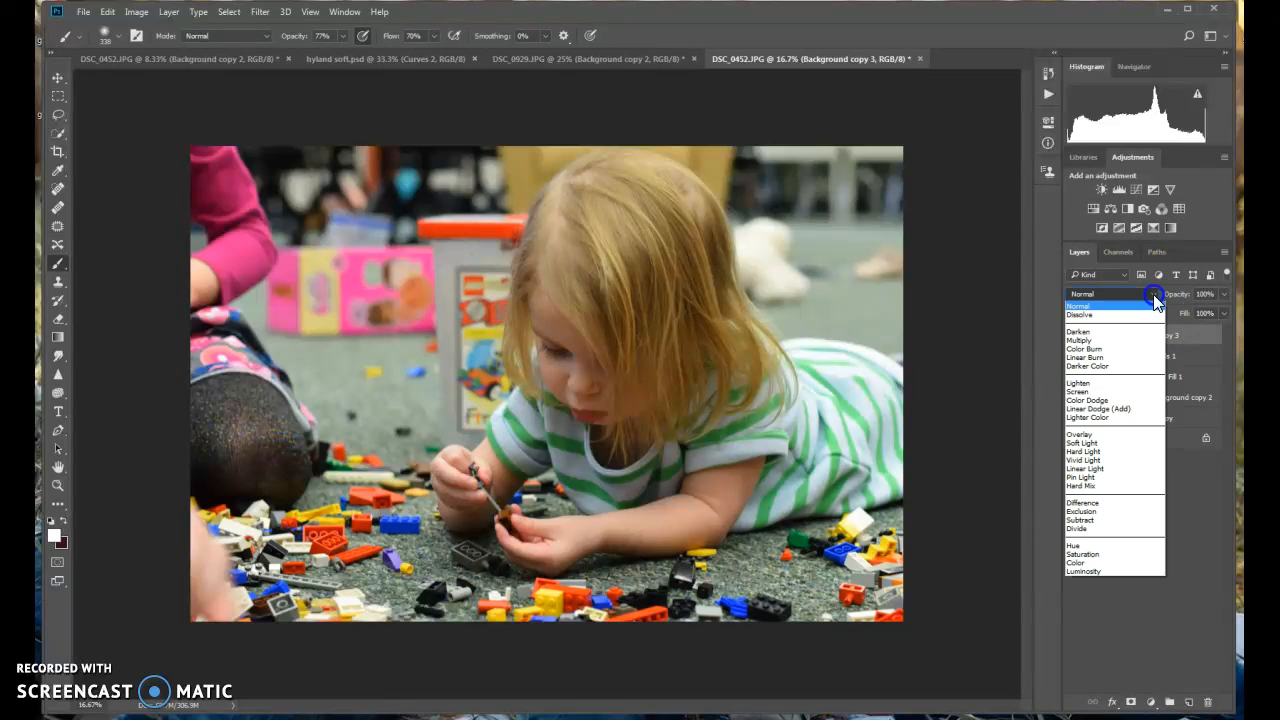
{"action": "left_click", "coordinate": [1102, 449]}
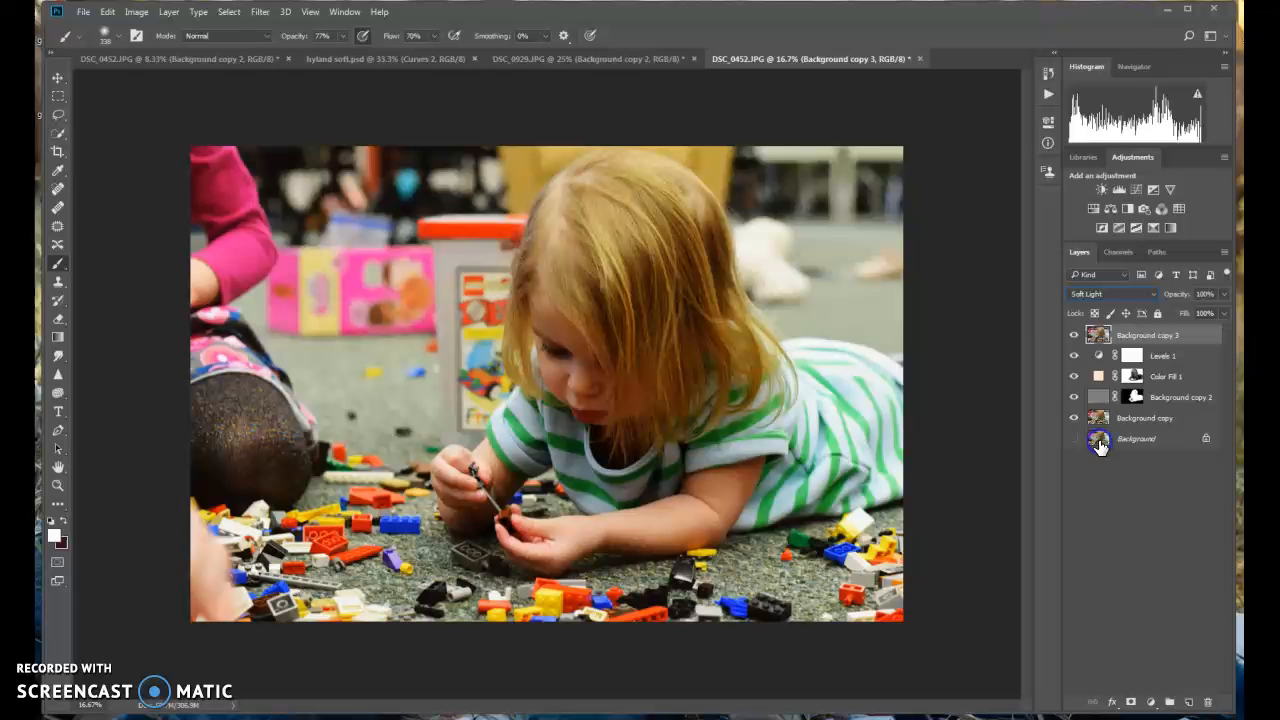
Try the top duplicate layer in Screen mode at 10% opacity and compare the photo with and without it
{"action": "left_click", "coordinate": [1125, 294]}
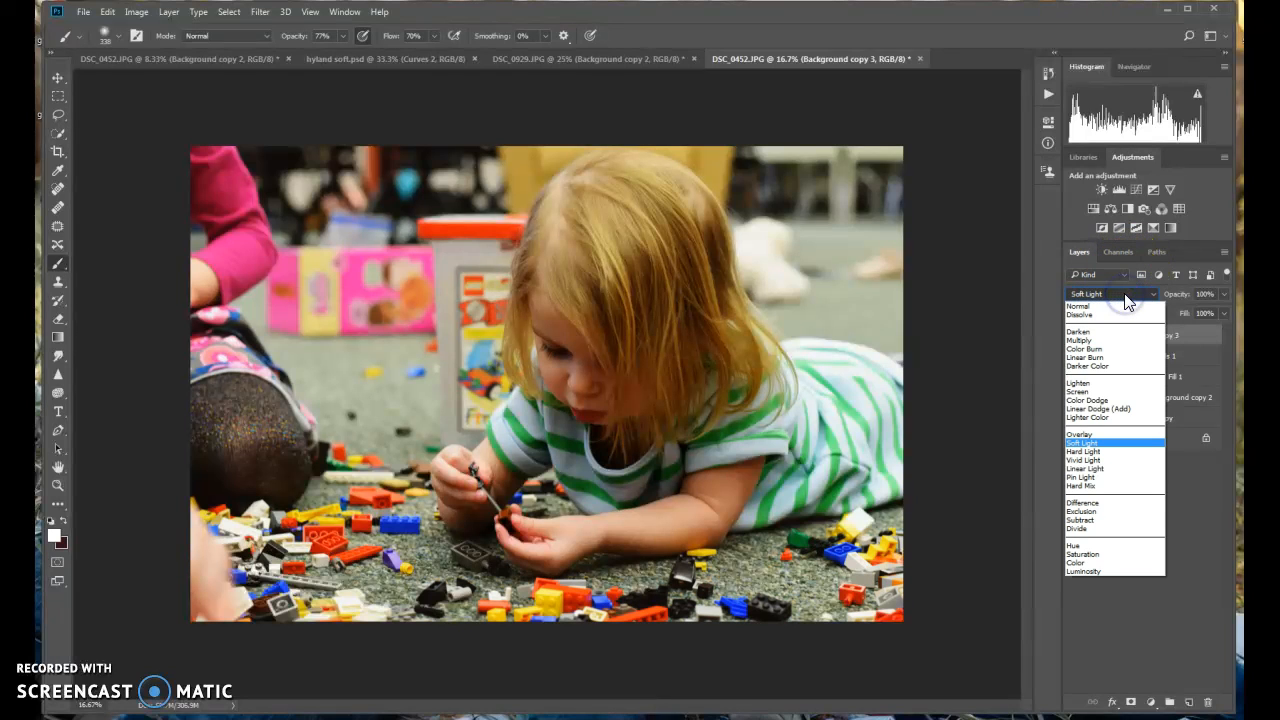
{"action": "left_click", "coordinate": [1100, 391]}
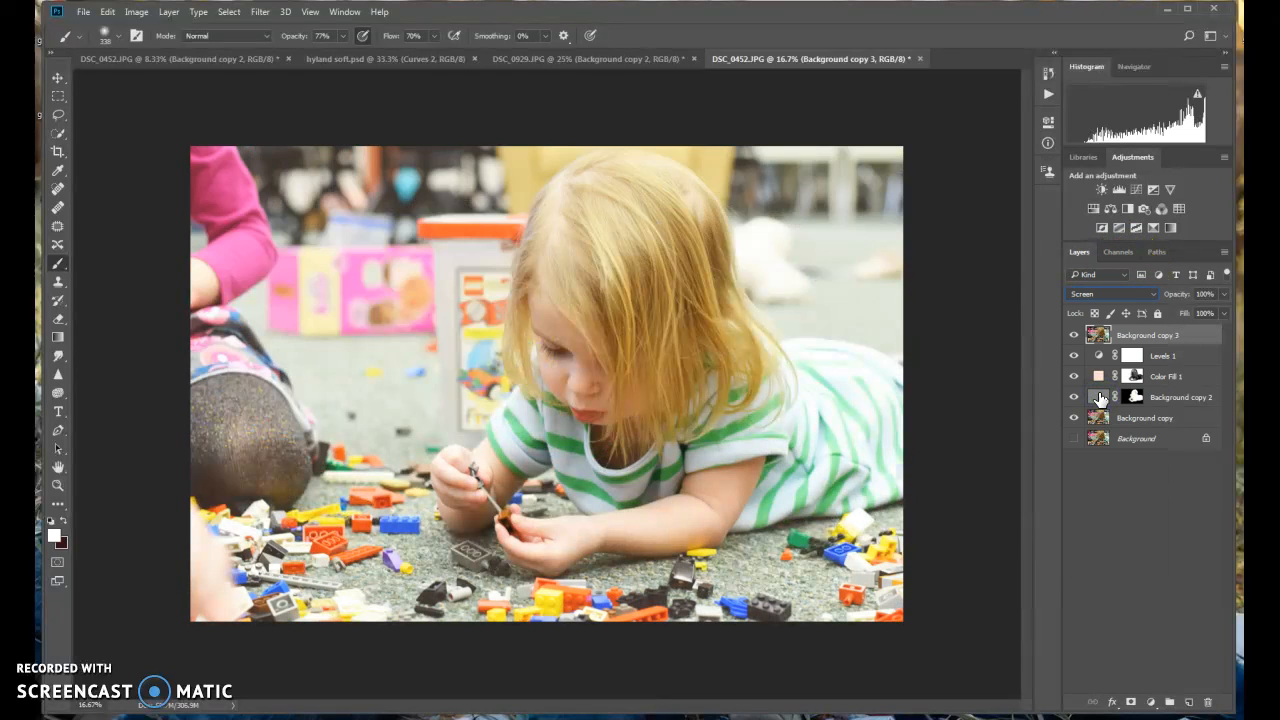
{"action": "left_click", "coordinate": [1224, 294]}
{"action": "left_click_drag", "start_coordinate": [1172, 314], "coordinate": [1163, 314]}
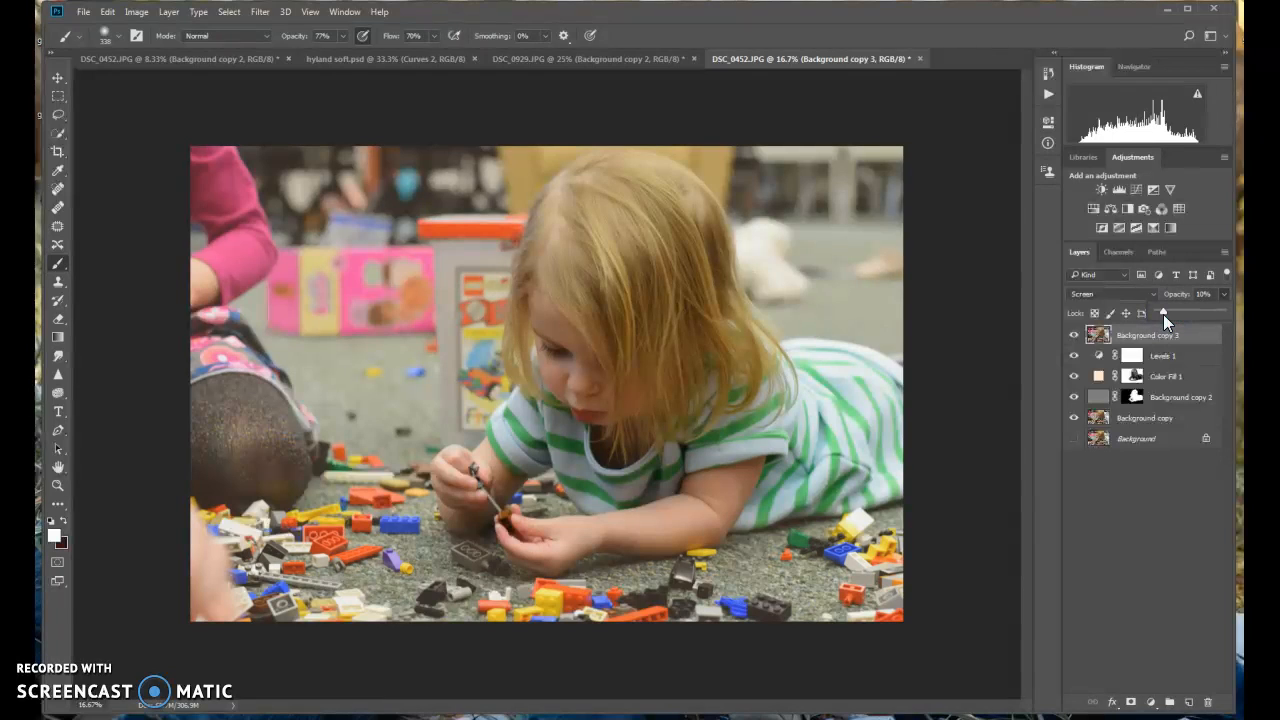
{"action": "left_click", "coordinate": [1075, 337]}
{"action": "left_click", "coordinate": [1075, 337]}
Try the top duplicate layer in Soft Light mode at 12% opacity and compare the photo with and without it
{"action": "left_click", "coordinate": [1125, 292]}
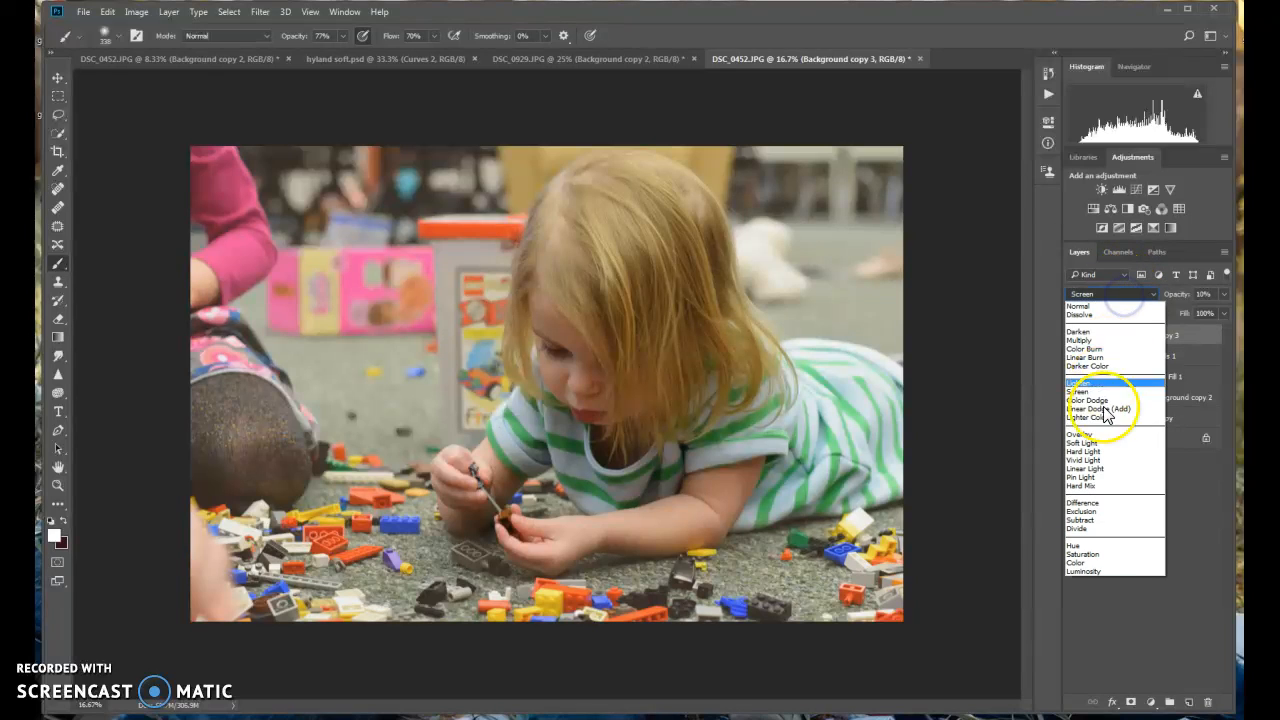
{"action": "left_click", "coordinate": [1114, 443]}
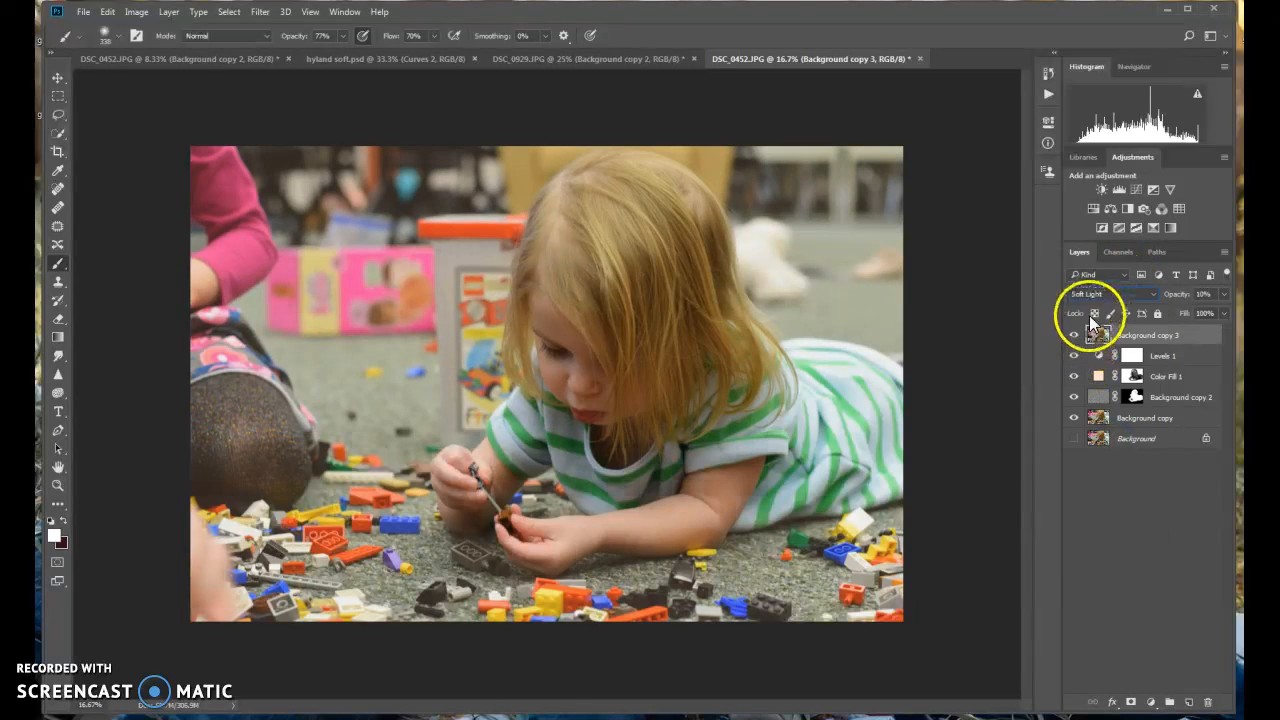
{"action": "left_click", "coordinate": [1230, 296]}
{"action": "left_click_drag", "start_coordinate": [1190, 316], "coordinate": [1164, 313]}
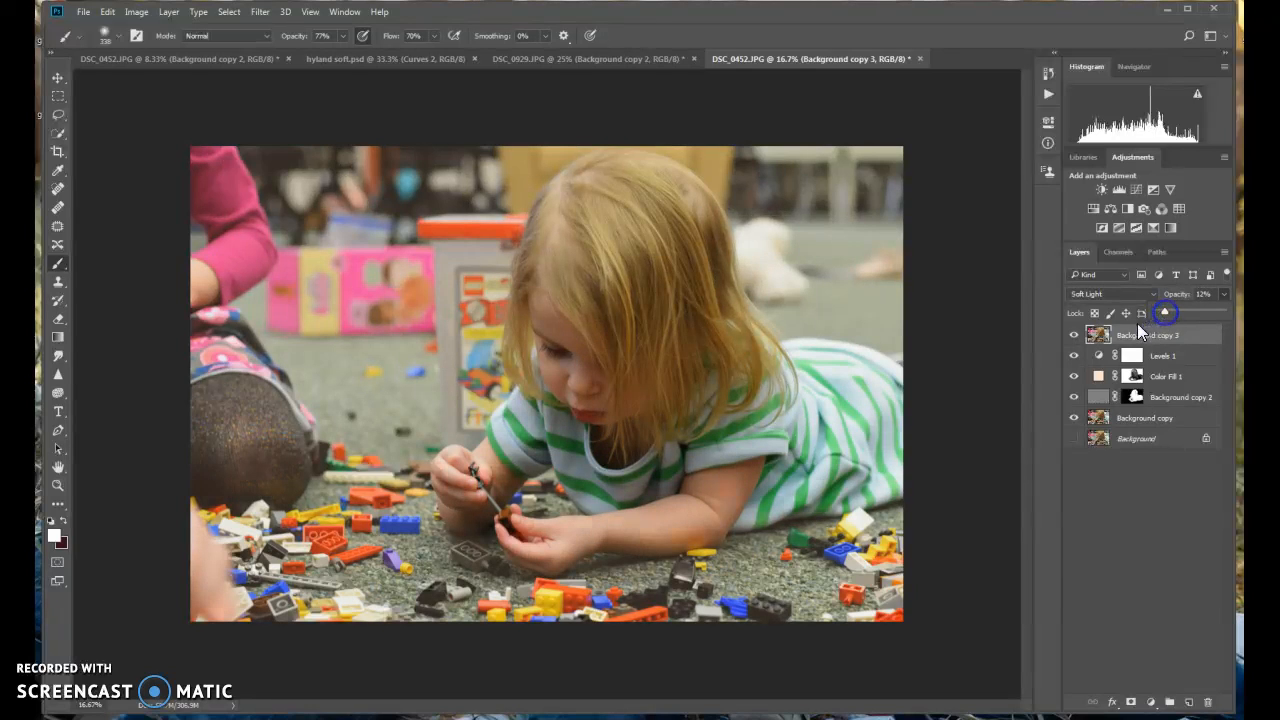
{"action": "left_click", "coordinate": [1074, 337]}
{"action": "left_click", "coordinate": [1074, 337]}
Set the top duplicate layer's blend mode to Saturation and apply a Black & White adjustment directly to it
{"action": "left_click", "coordinate": [1094, 293]}
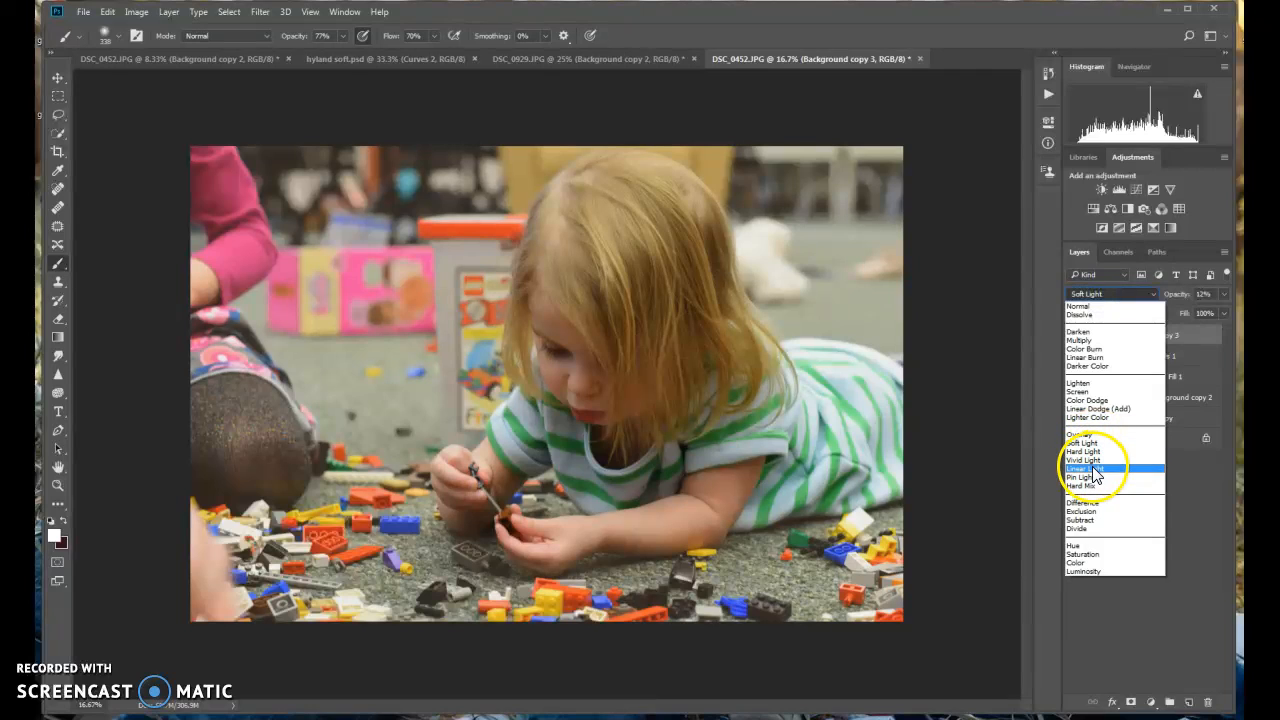
{"action": "left_click", "coordinate": [1097, 555]}
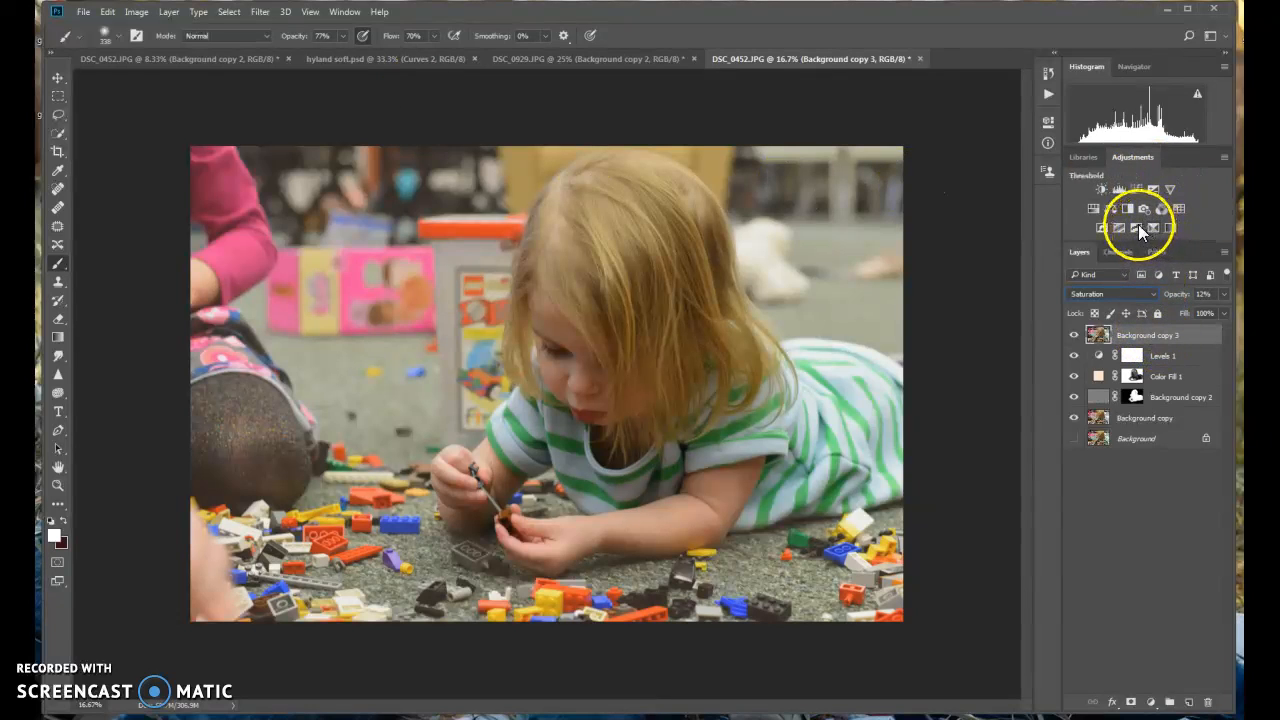
{"action": "left_click", "coordinate": [137, 12]}
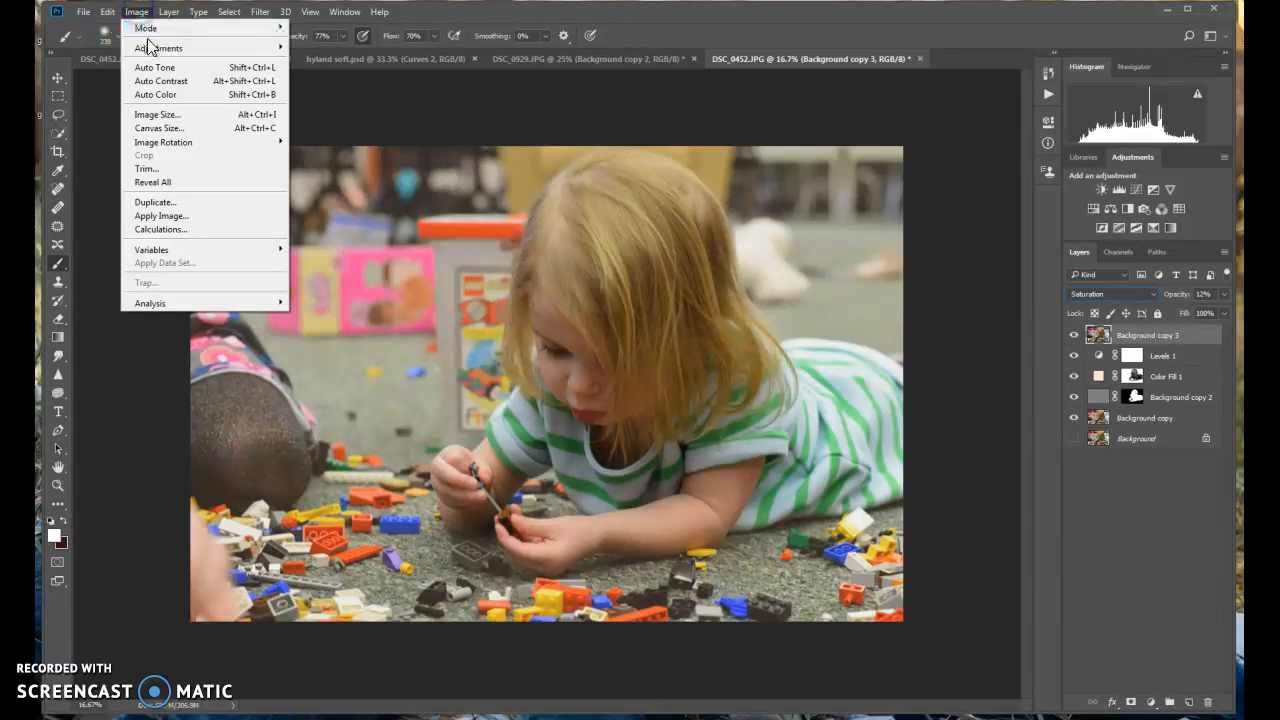
{"action": "mouse_move", "coordinate": [149, 48]}
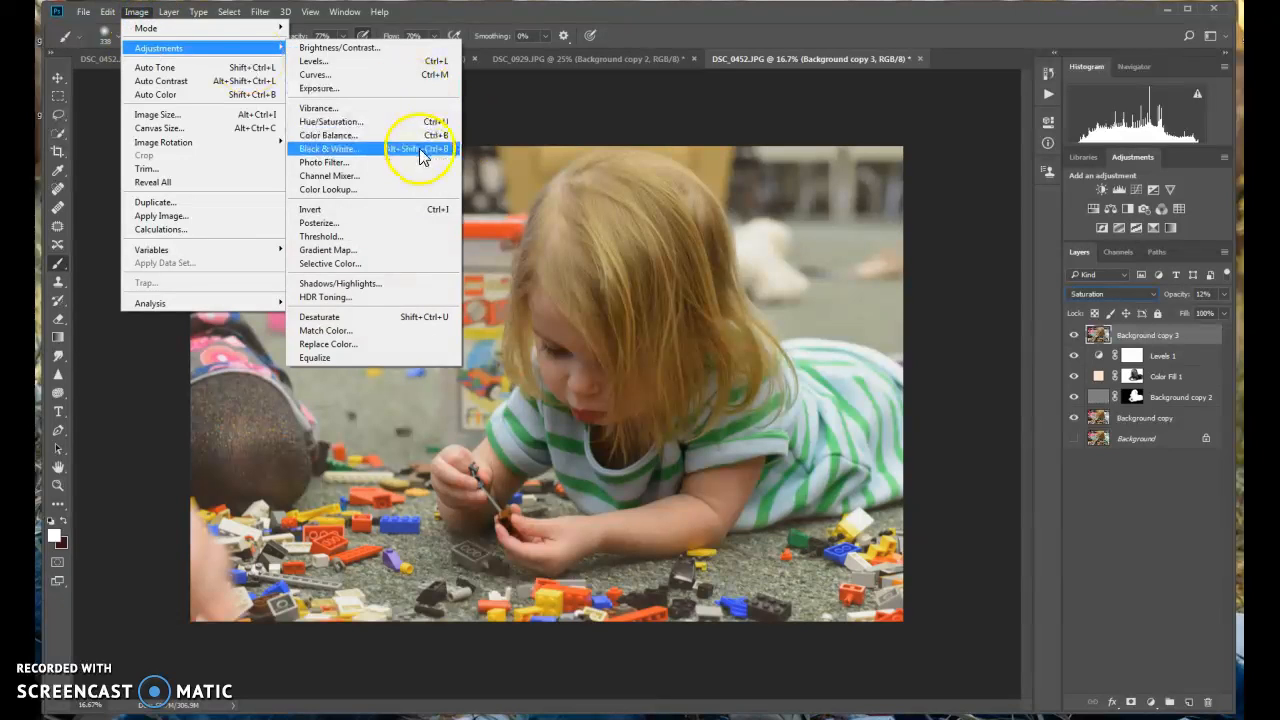
{"action": "left_click", "coordinate": [421, 150]}
{"action": "left_click_drag", "start_coordinate": [634, 129], "coordinate": [1100, 141]}
{"action": "left_click", "coordinate": [1176, 160]}
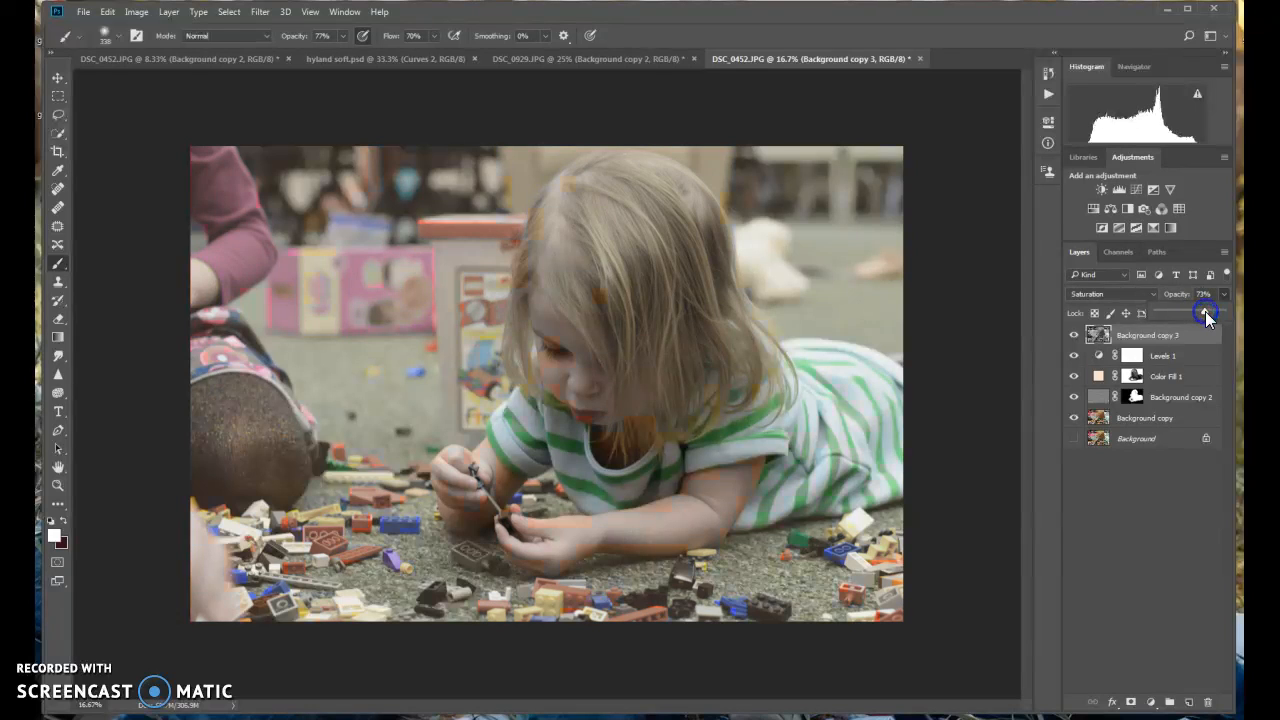
Set the black-and-white duplicate layer's opacity to 73% and hide the layer
{"action": "left_click", "coordinate": [1210, 335]}
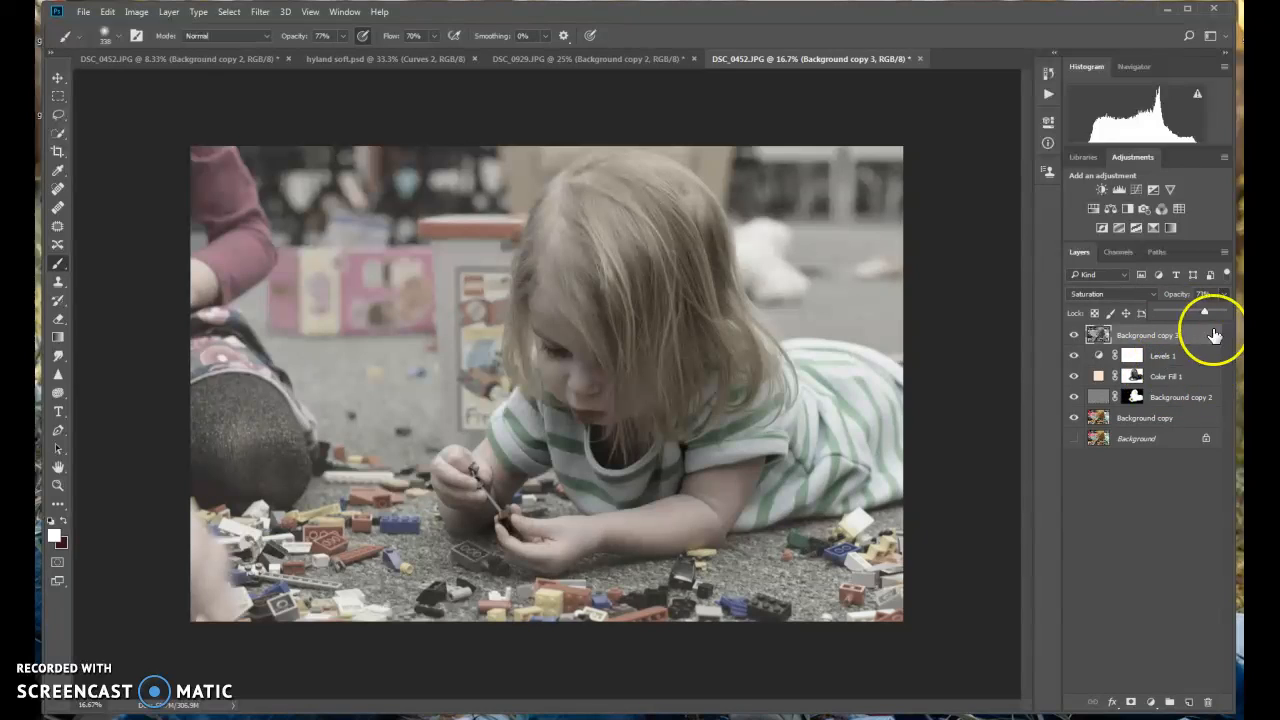
{"action": "left_click", "coordinate": [1074, 335]}
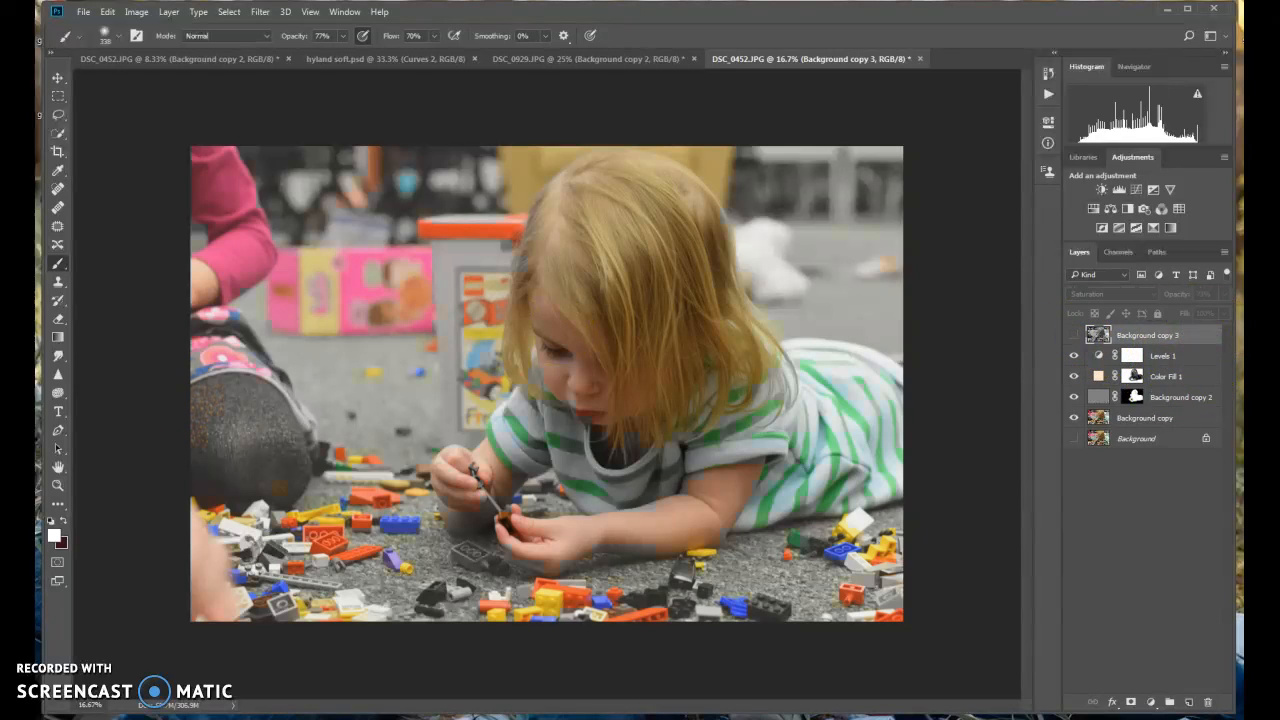